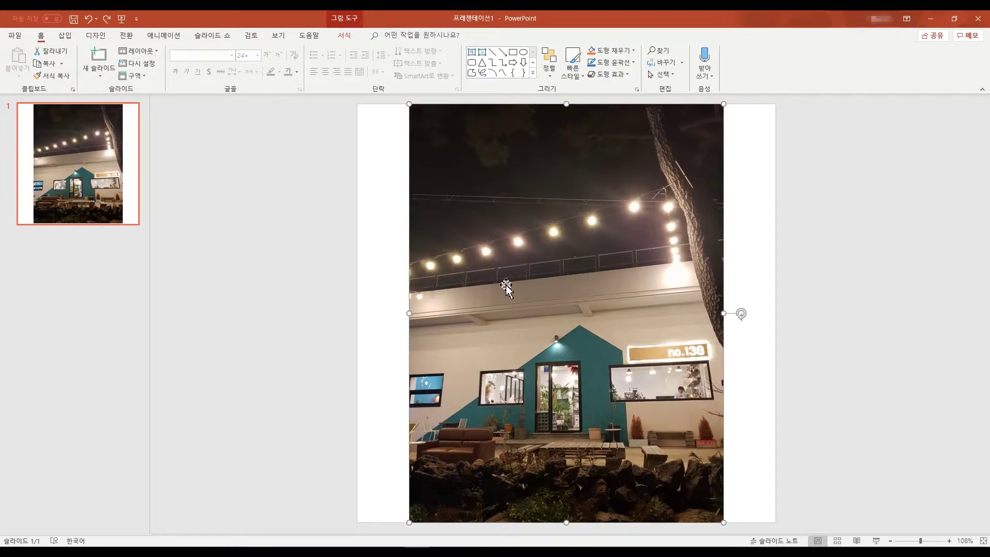
Step: Crop the night photo from its upper and lower edges, removing much of the sky and part of the rocks
{"action": "key", "text": "Escape"}
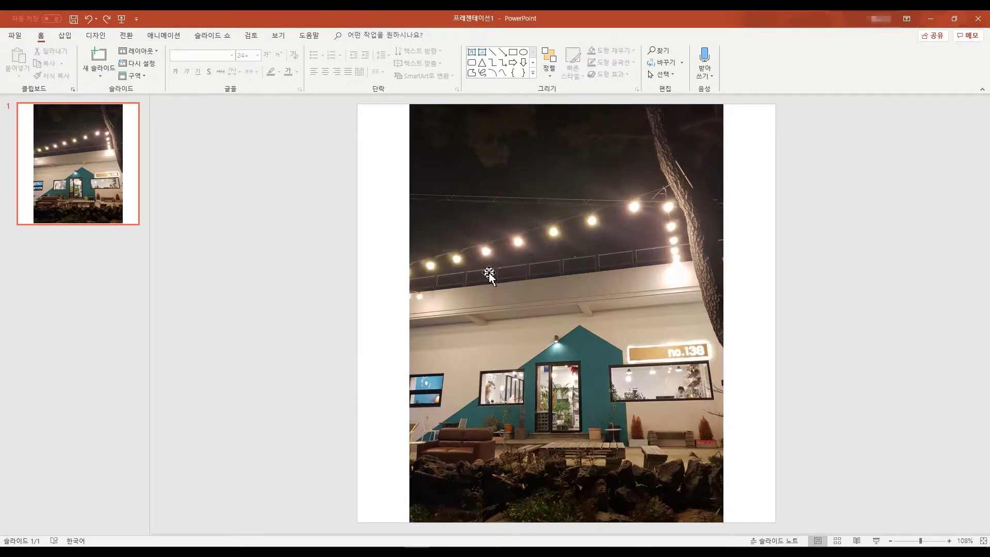
{"action": "left_click", "coordinate": [543, 319]}
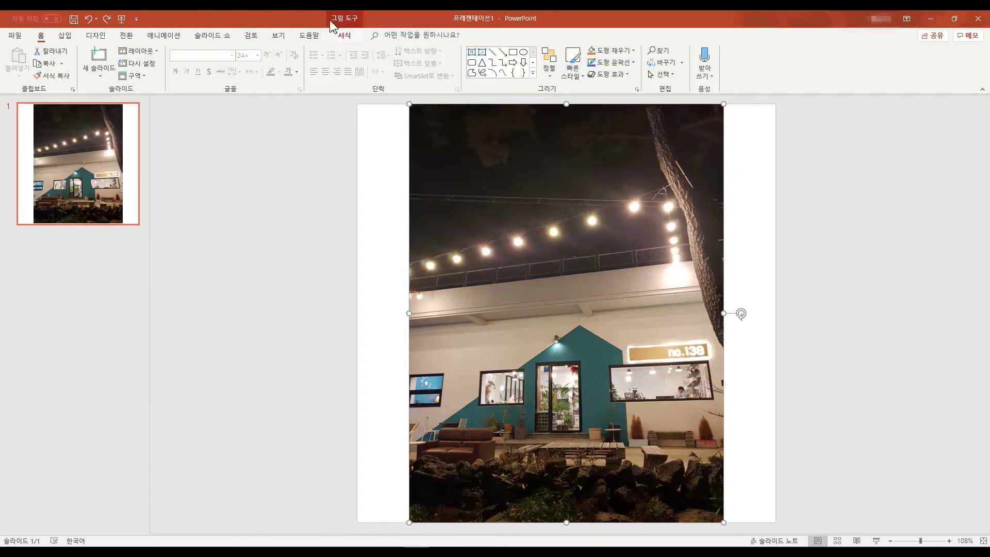
{"action": "left_click", "coordinate": [342, 36]}
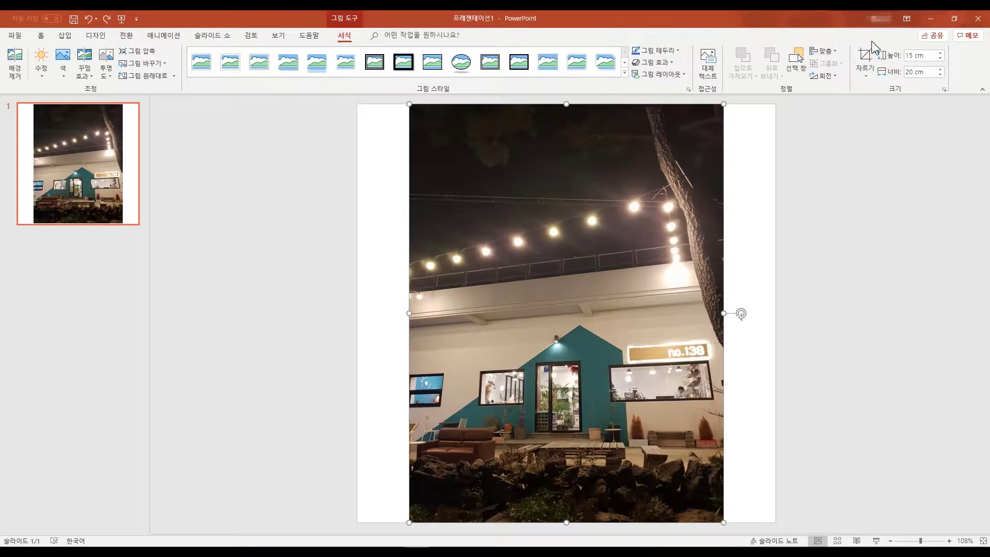
{"action": "left_click", "coordinate": [866, 57]}
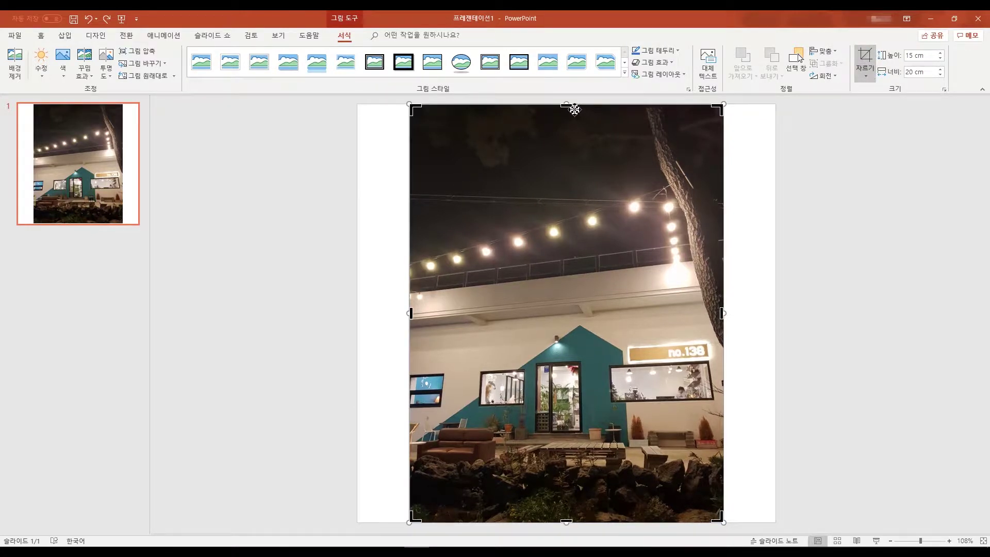
{"action": "left_click_drag", "start_coordinate": [569, 107], "coordinate": [546, 213]}
{"action": "left_click_drag", "start_coordinate": [565, 522], "coordinate": [565, 482]}
{"action": "left_click", "coordinate": [811, 361]}
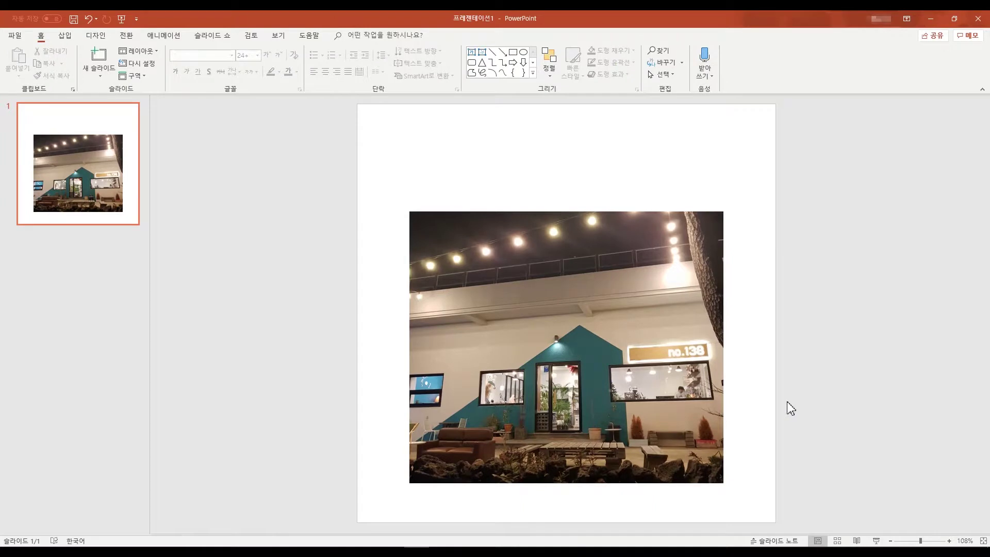
Step: Enlarge the cropped photo proportionally to the slide's full width and align it with the slide's bottom edge
{"action": "left_click_drag", "start_coordinate": [588, 383], "coordinate": [533, 280]}
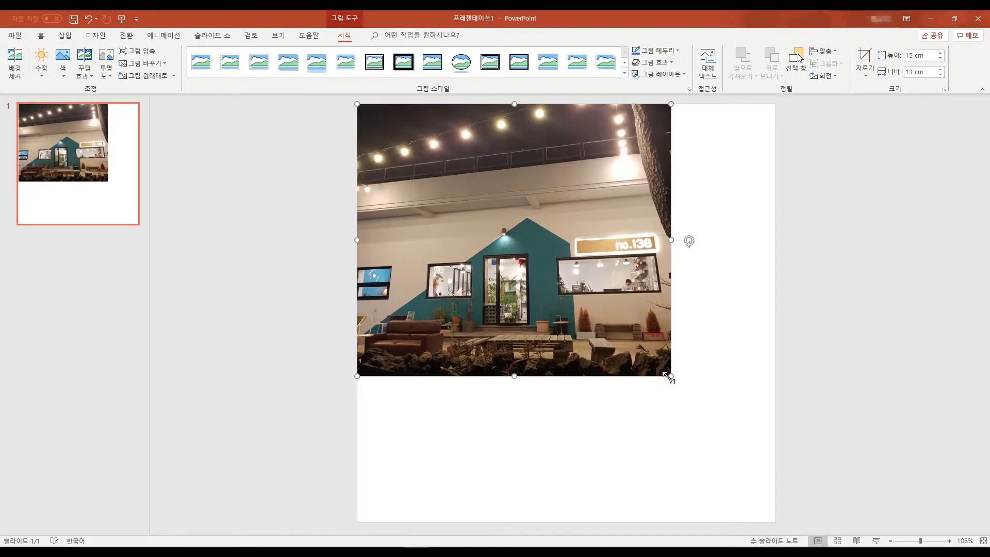
{"action": "left_click_drag", "start_coordinate": [671, 375], "coordinate": [776, 466]}
{"action": "left_click", "coordinate": [857, 415]}
{"action": "left_click_drag", "start_coordinate": [626, 384], "coordinate": [622, 435]}
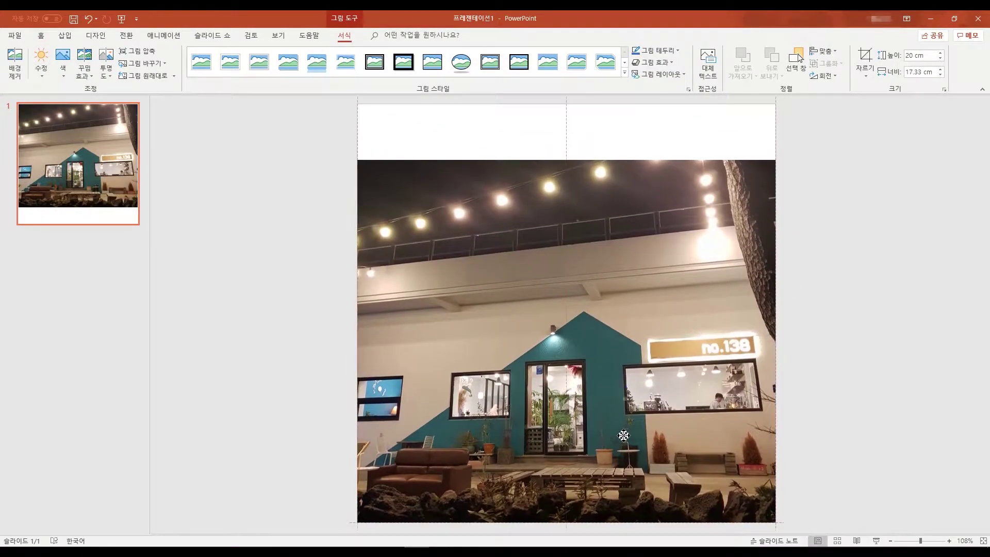
Step: Extend the photo's crop area upward to the slide's top edge so the photo fills the whole slide
{"action": "left_click", "coordinate": [864, 57]}
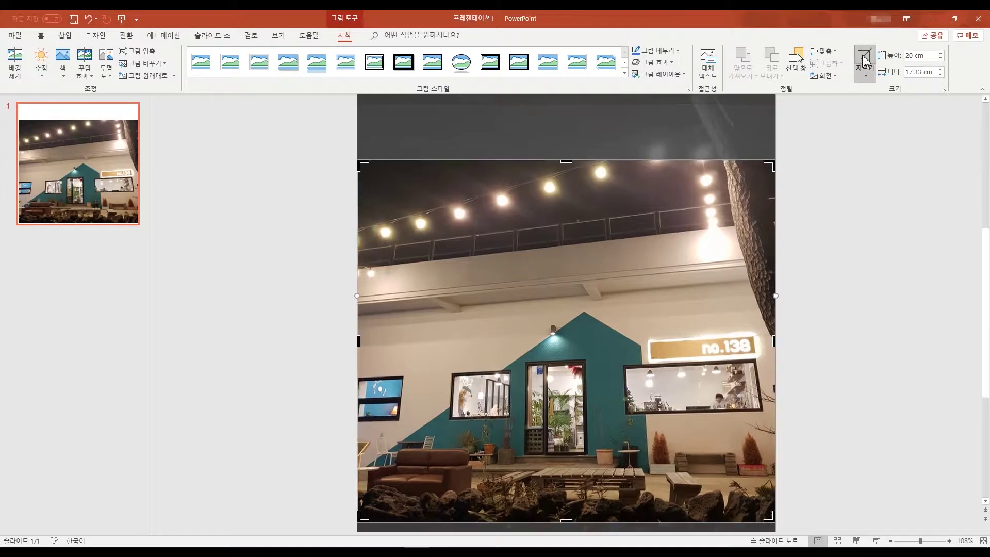
{"action": "left_click_drag", "start_coordinate": [568, 162], "coordinate": [562, 103]}
{"action": "left_click", "coordinate": [802, 162]}
{"action": "left_click", "coordinate": [817, 243]}
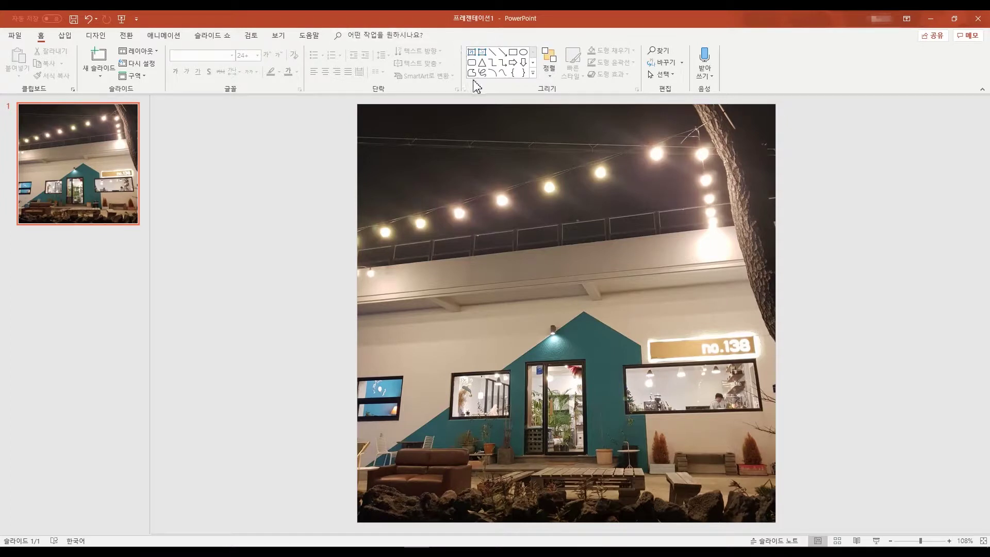
Step: Draw a rectangle that covers the entire slide from corner to corner
{"action": "left_click", "coordinate": [513, 54]}
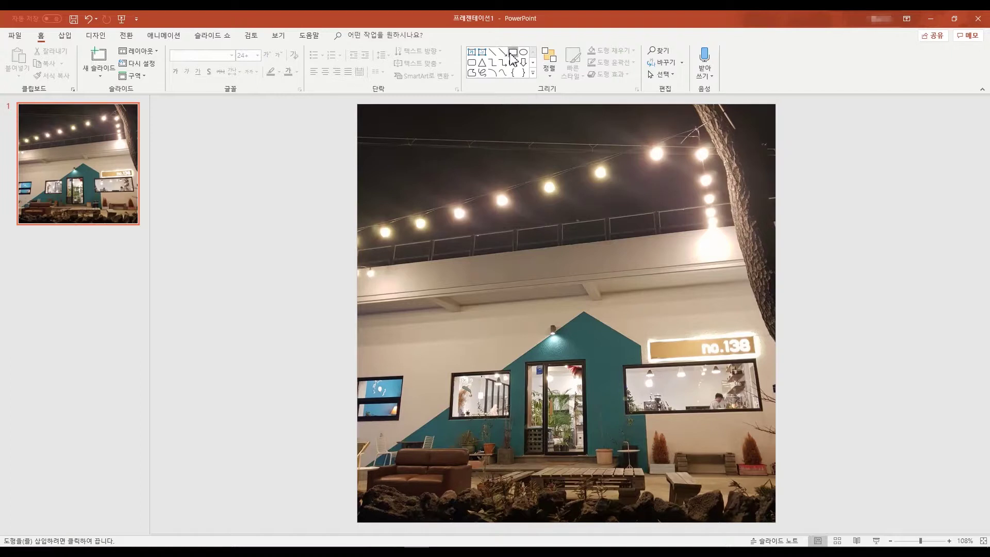
{"action": "left_click_drag", "start_coordinate": [359, 105], "coordinate": [775, 523]}
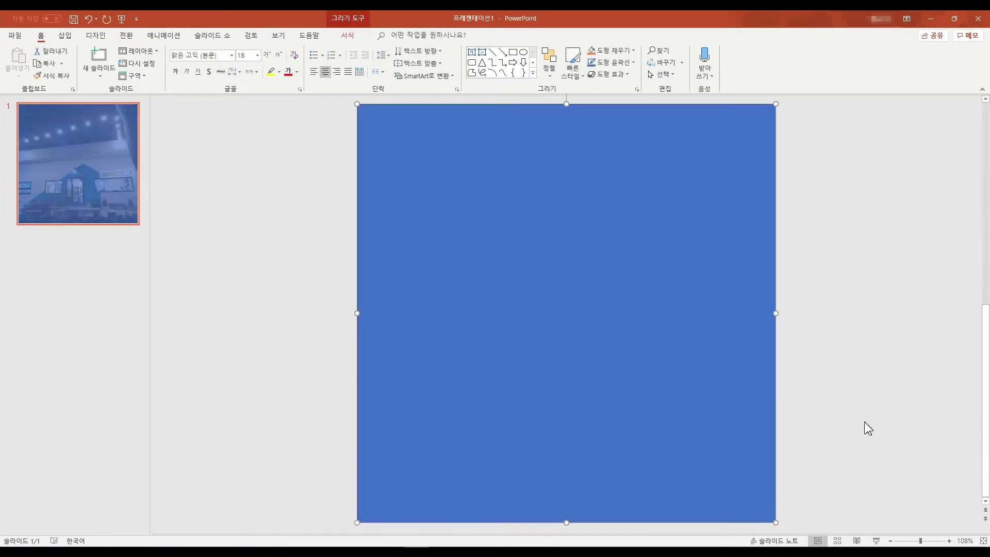
{"action": "left_click", "coordinate": [848, 387]}
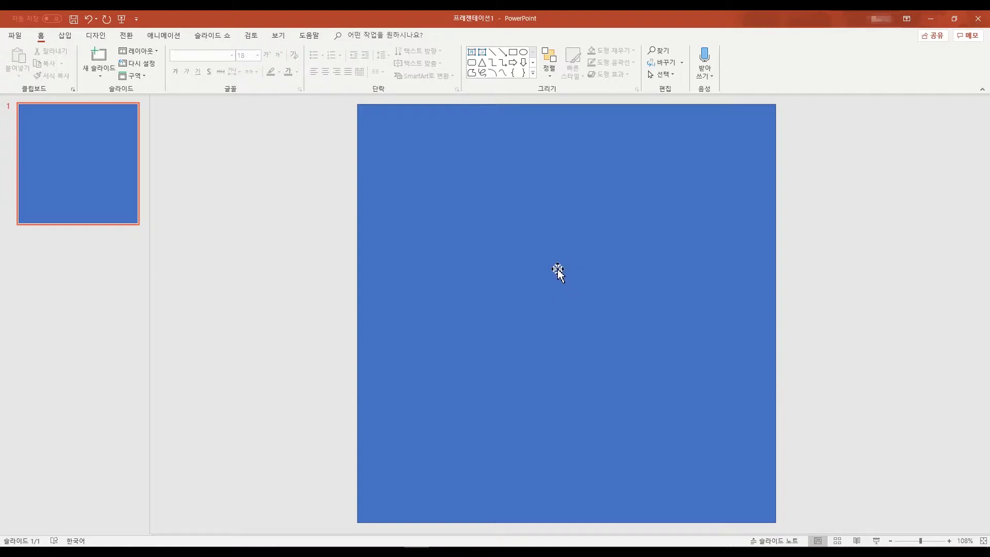
Step: Fill the full-slide rectangle with black and remove its outline
{"action": "left_click", "coordinate": [524, 195]}
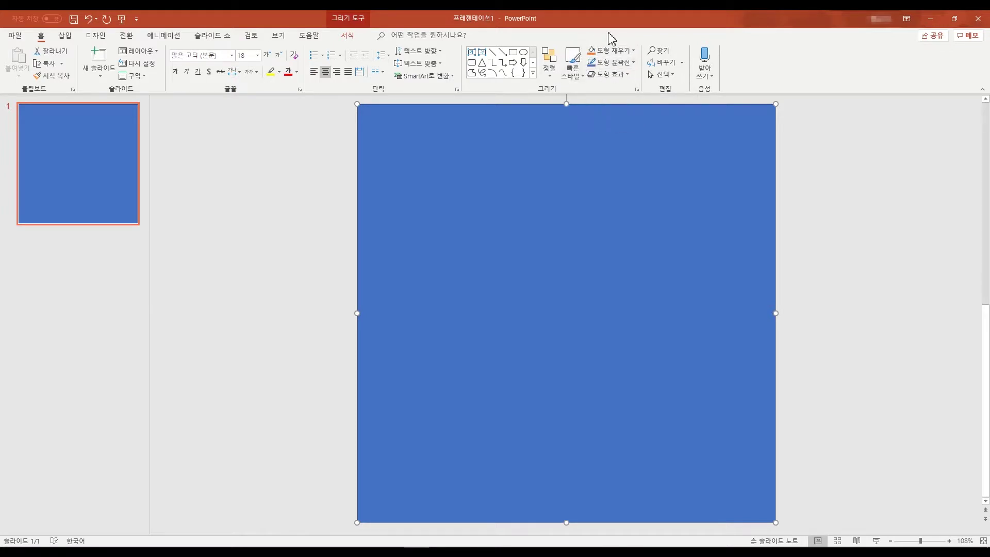
{"action": "left_click", "coordinate": [624, 56]}
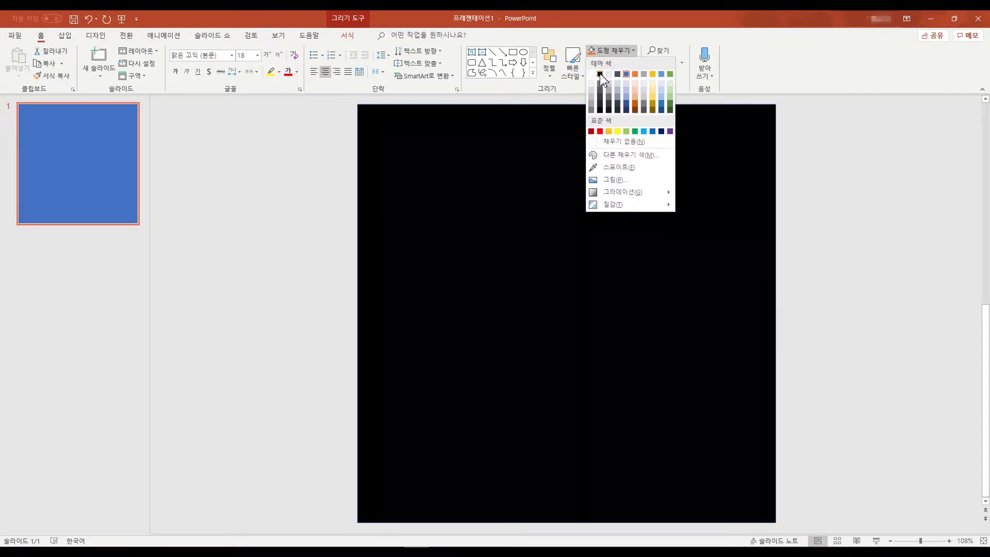
{"action": "left_click", "coordinate": [600, 74]}
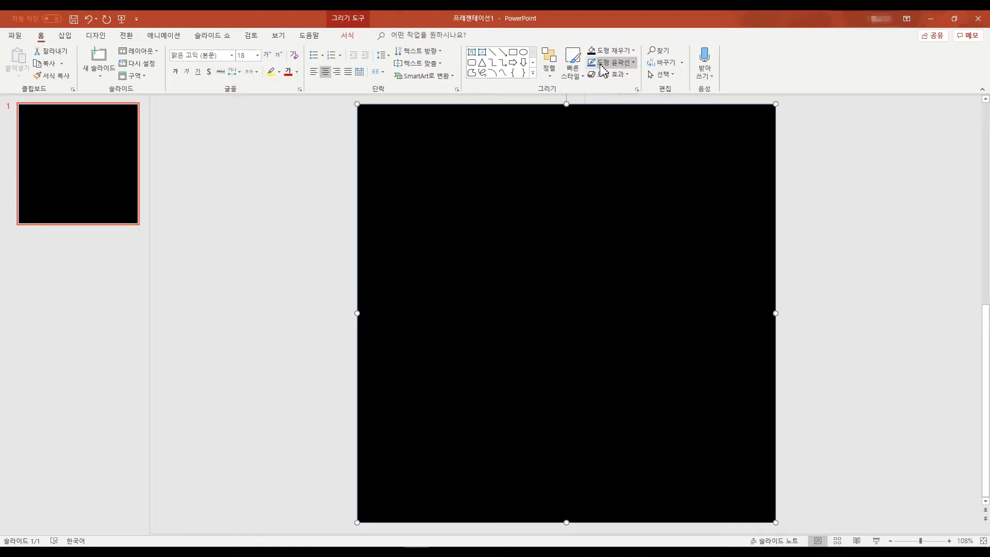
{"action": "left_click", "coordinate": [611, 64]}
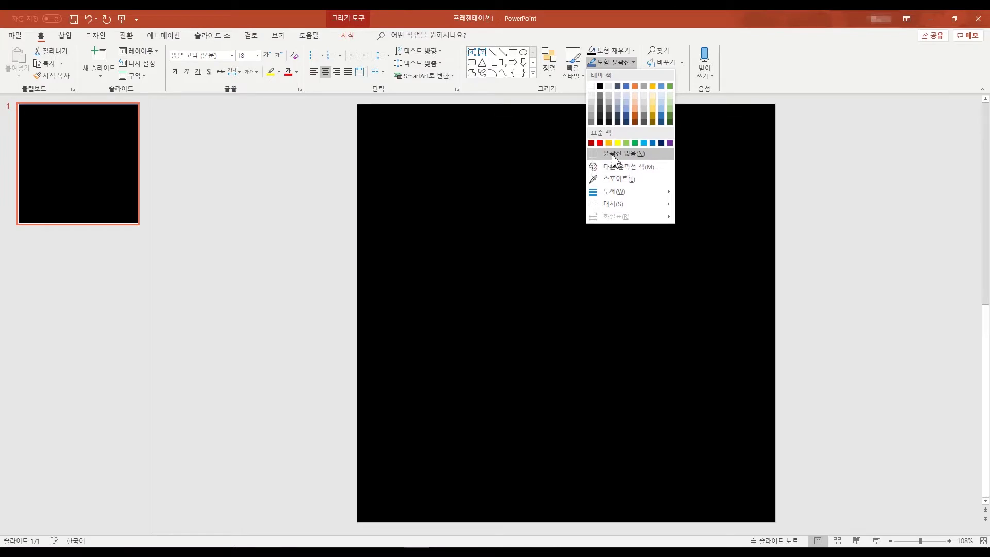
{"action": "left_click", "coordinate": [614, 154]}
{"action": "left_click", "coordinate": [313, 218]}
{"action": "left_click", "coordinate": [464, 209]}
{"action": "key", "text": "Escape"}
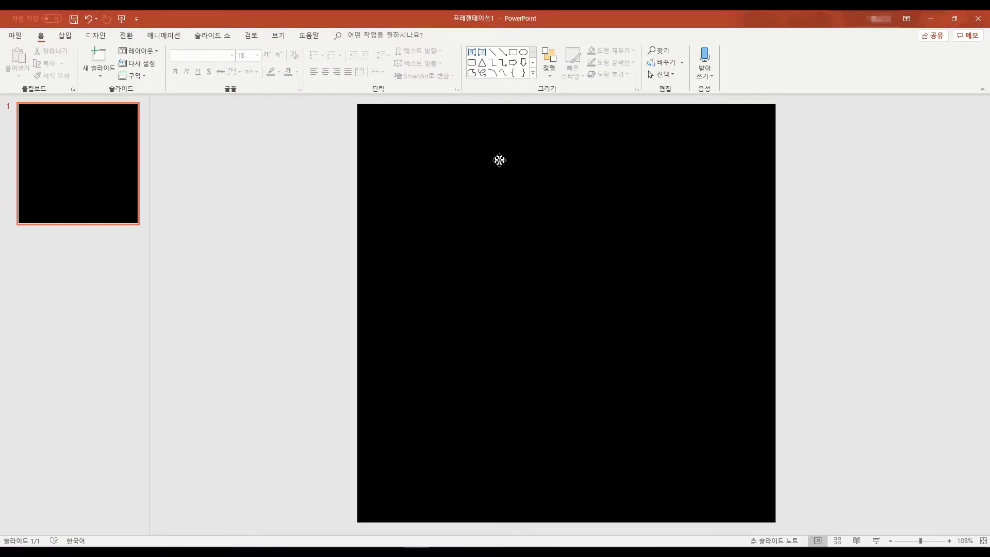
Step: Set the black rectangle's fill transparency to 50% so it works as a dark overlay on the photo
{"action": "left_click", "coordinate": [499, 161]}
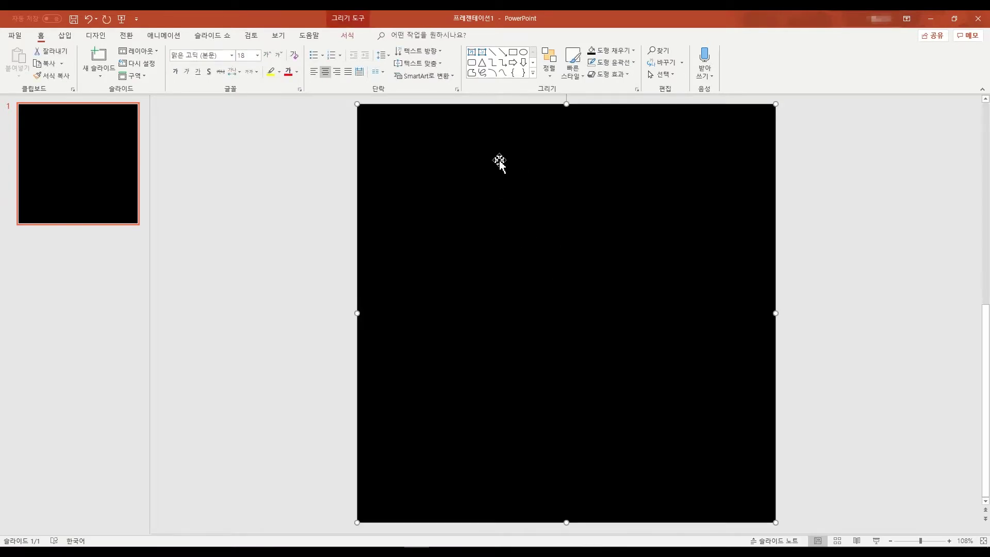
{"action": "right_click", "coordinate": [500, 160]}
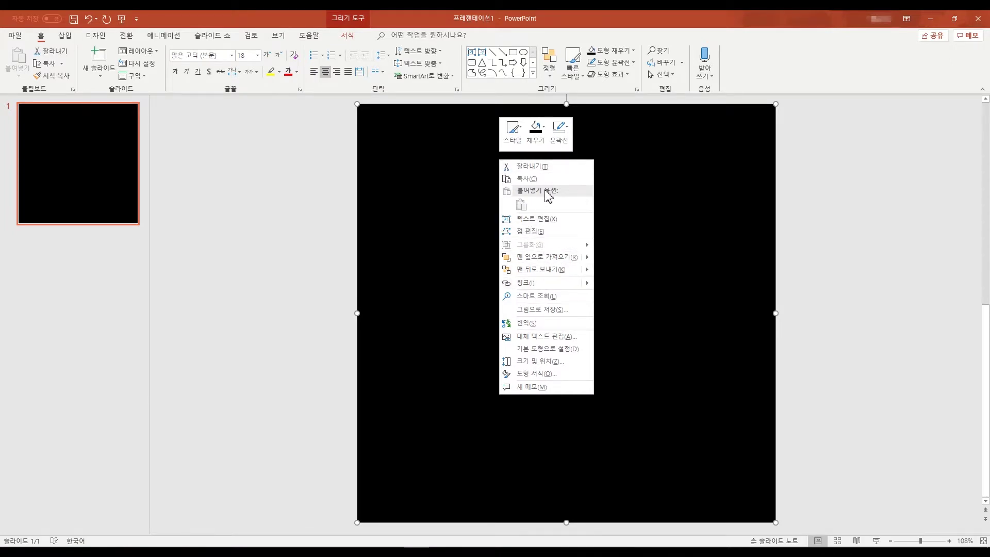
{"action": "left_click", "coordinate": [547, 374]}
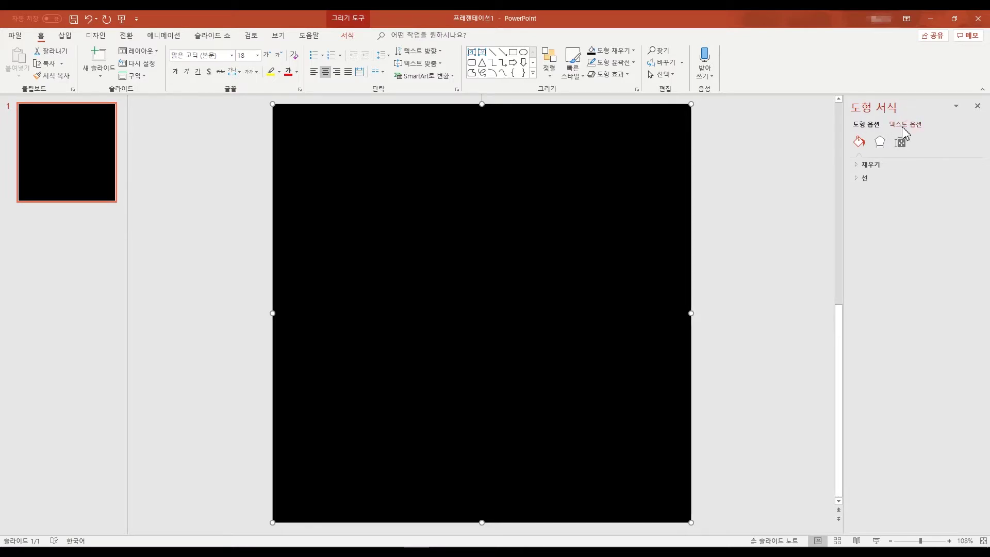
{"action": "left_click", "coordinate": [878, 166]}
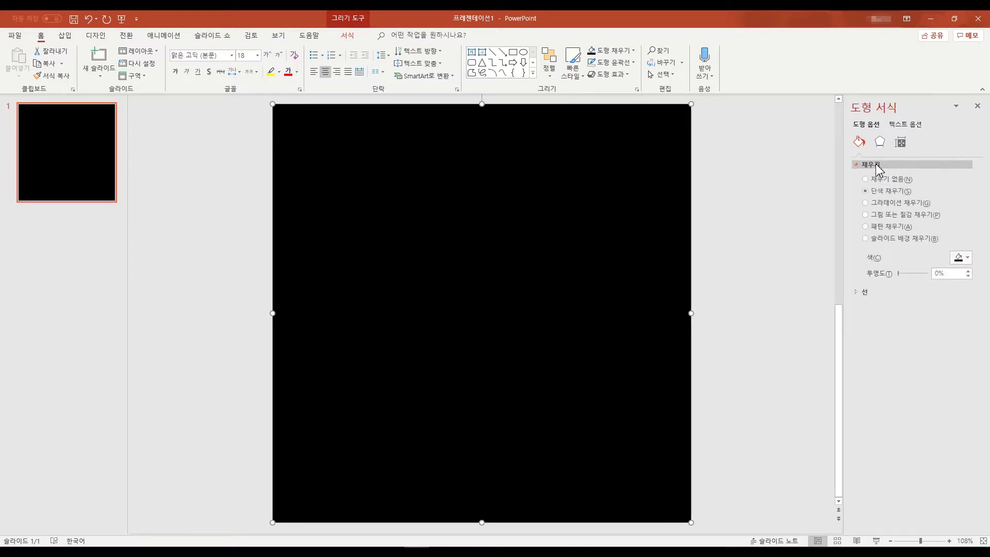
{"action": "left_click", "coordinate": [949, 275]}
{"action": "type", "text": "50"}
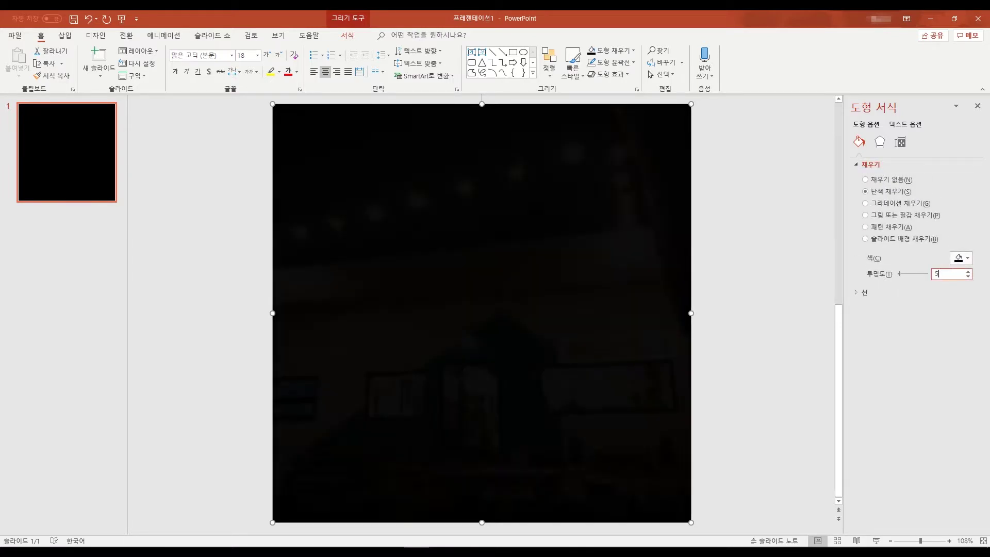
{"action": "left_click", "coordinate": [789, 265]}
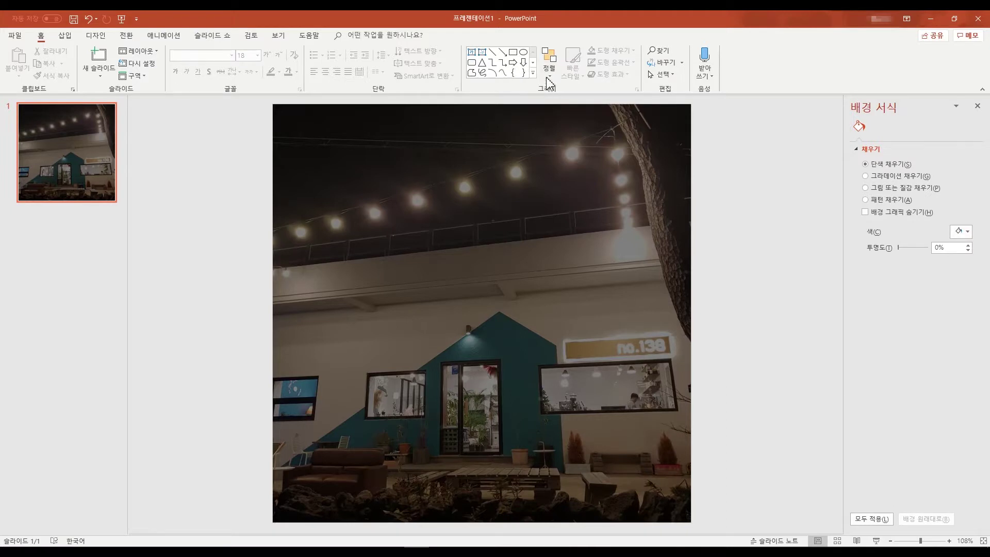
Step: Draw a circle a little over a third of the slide's width and centre it on the slide
{"action": "left_click", "coordinate": [522, 53]}
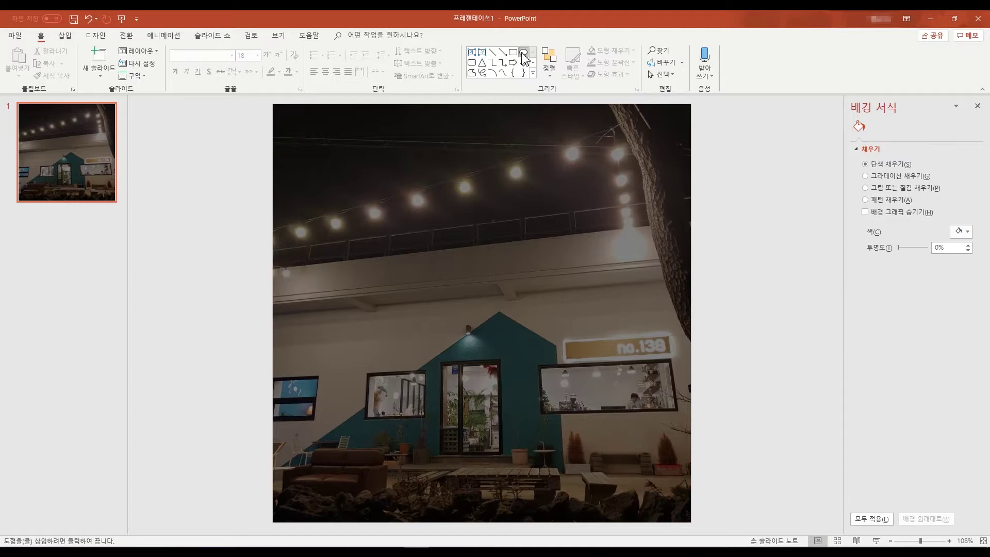
{"action": "left_click_drag", "start_coordinate": [374, 196], "coordinate": [504, 348]}
{"action": "left_click", "coordinate": [740, 349]}
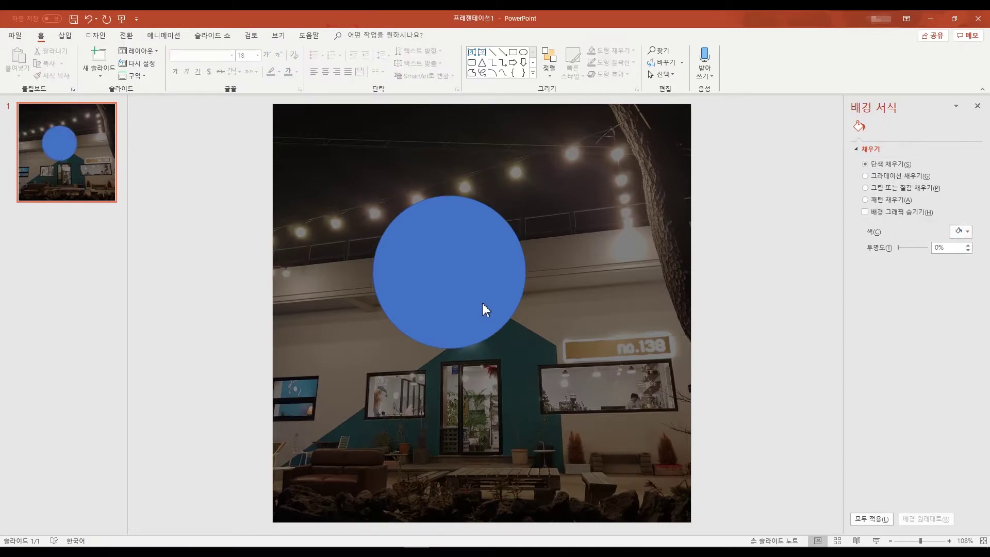
{"action": "left_click", "coordinate": [442, 294]}
{"action": "left_click_drag", "start_coordinate": [446, 289], "coordinate": [473, 327]}
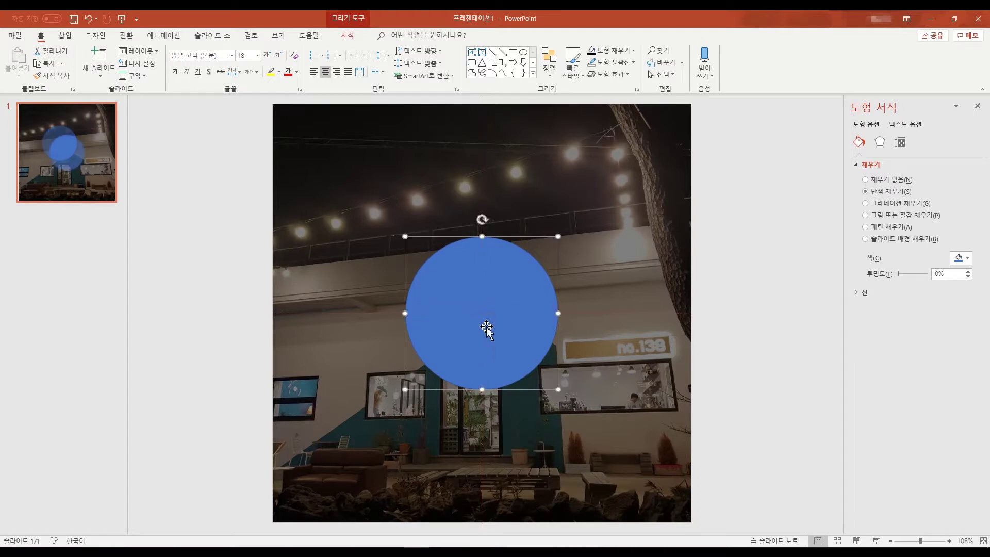
Step: Fill the centred circle with black and remove its outline
{"action": "left_click", "coordinate": [607, 51]}
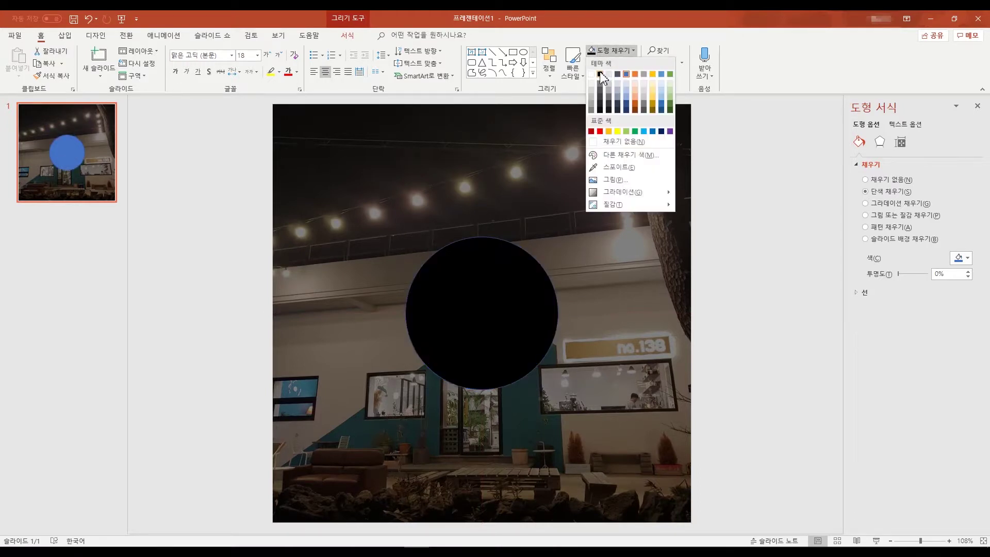
{"action": "left_click", "coordinate": [600, 75]}
{"action": "left_click", "coordinate": [613, 62]}
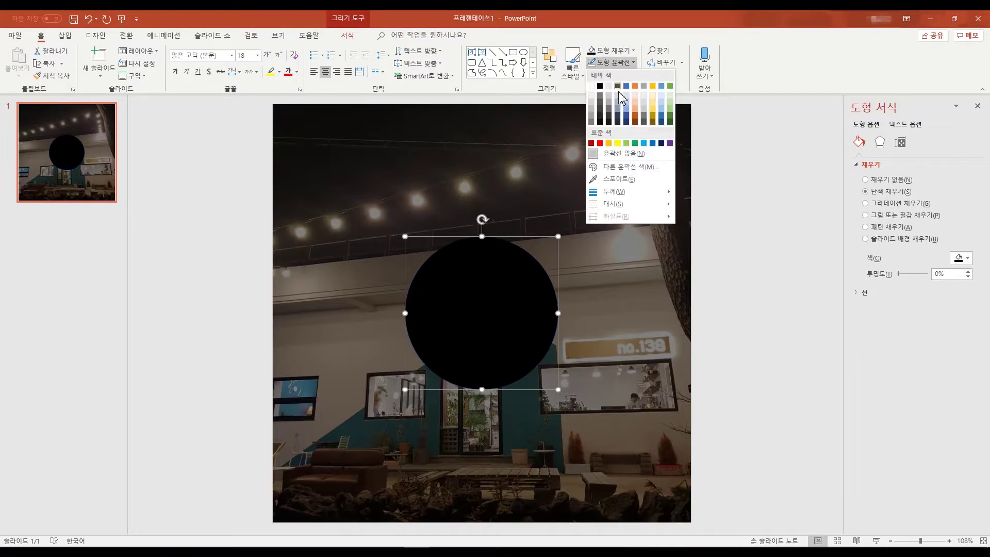
{"action": "left_click", "coordinate": [613, 155]}
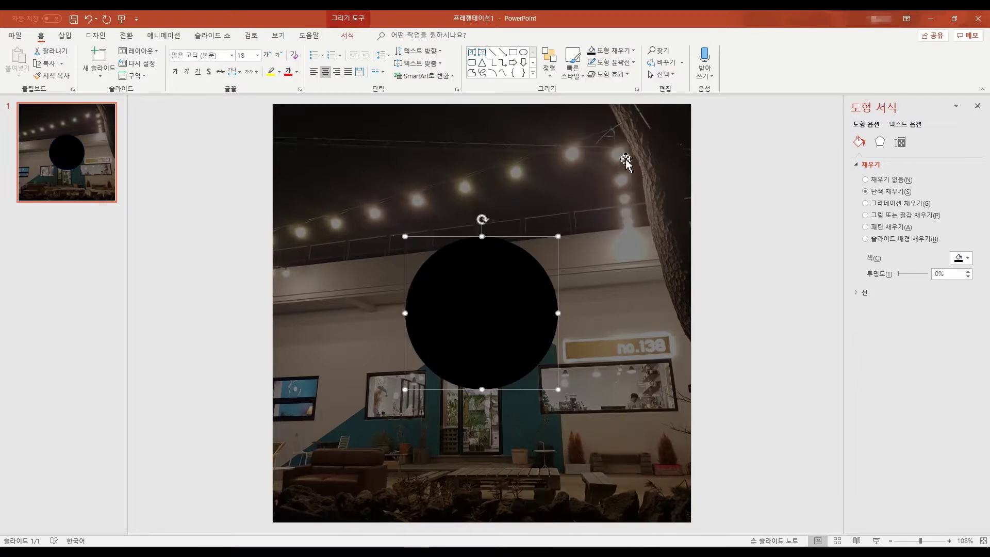
{"action": "left_click", "coordinate": [753, 223]}
Step: Set the black circle's fill transparency to 70%
{"action": "left_click", "coordinate": [468, 301]}
{"action": "left_click", "coordinate": [492, 290]}
{"action": "right_click", "coordinate": [491, 292]}
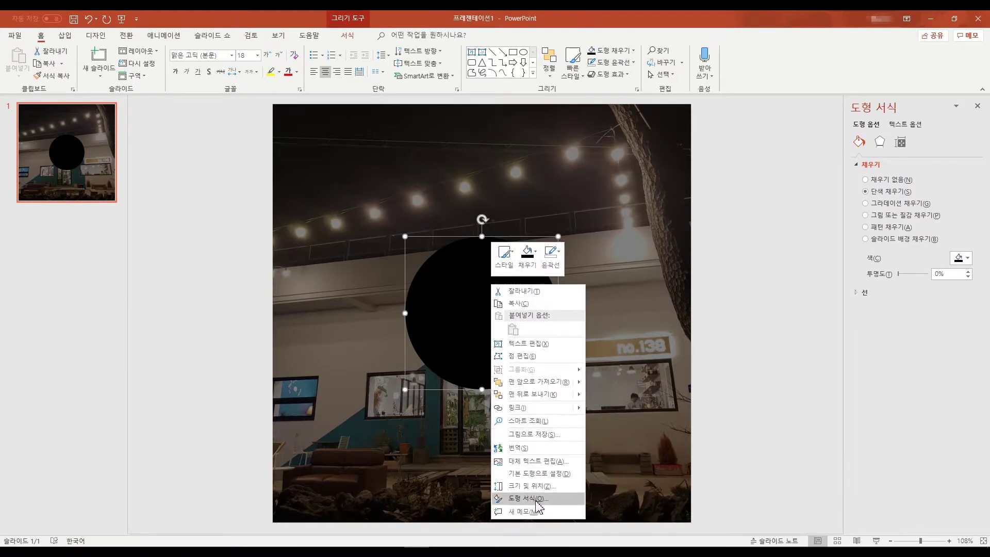
{"action": "left_click", "coordinate": [526, 498]}
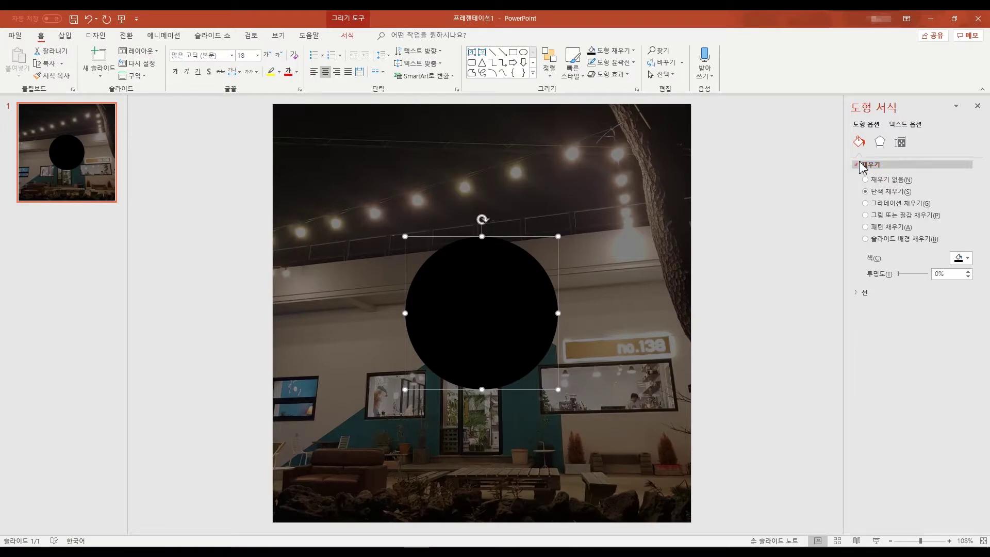
{"action": "left_click", "coordinate": [936, 274]}
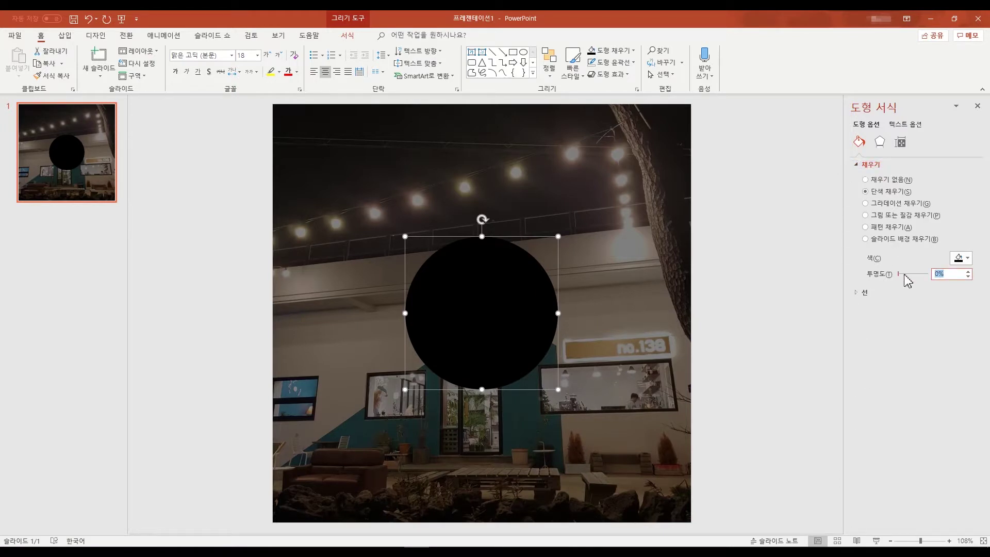
{"action": "type", "text": "70"}
{"action": "left_click", "coordinate": [783, 288]}
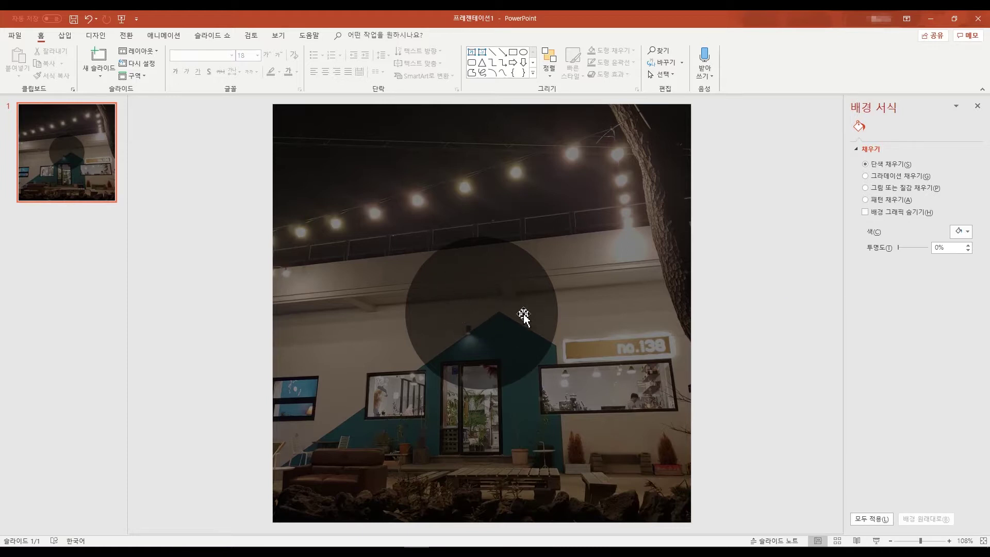
Step: Add a text box beside the slide reading "제주도" and "카페추천" on two lines
{"action": "left_click", "coordinate": [65, 36]}
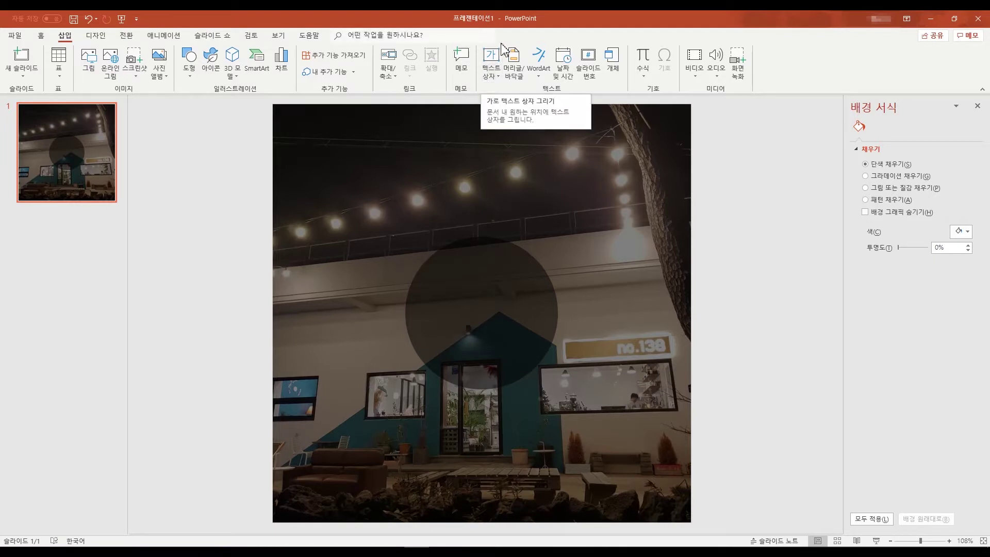
{"action": "left_click", "coordinate": [492, 61]}
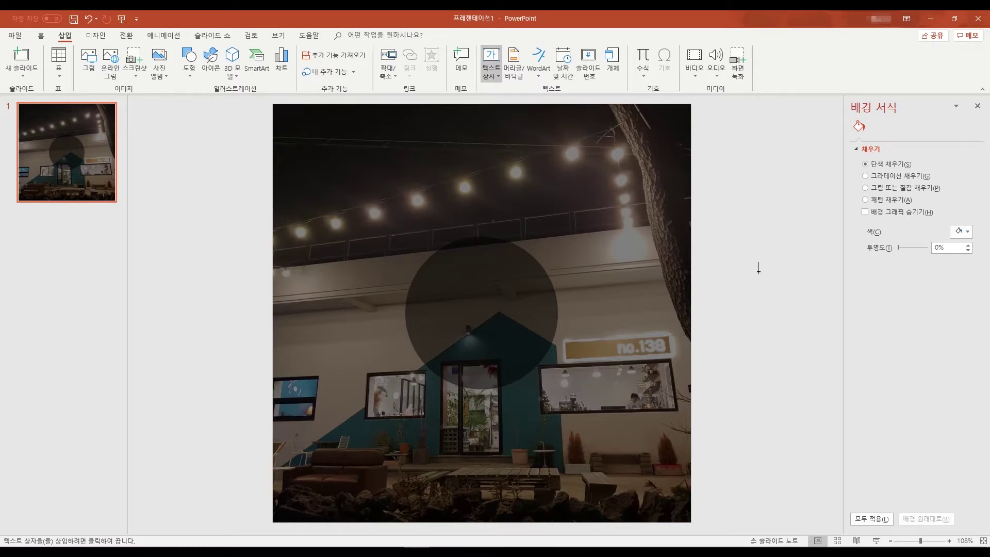
{"action": "left_click", "coordinate": [741, 213]}
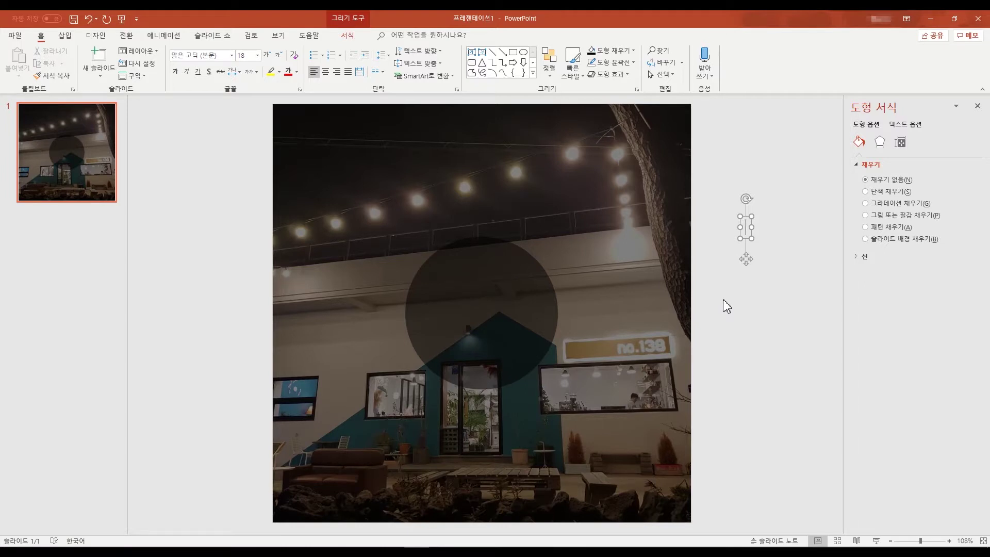
{"action": "type", "text": "제주도"}
{"action": "key", "text": "Return"}
{"action": "type", "text": "ㅋ카페추처ㄴ"}
{"action": "left_click", "coordinate": [796, 245]}
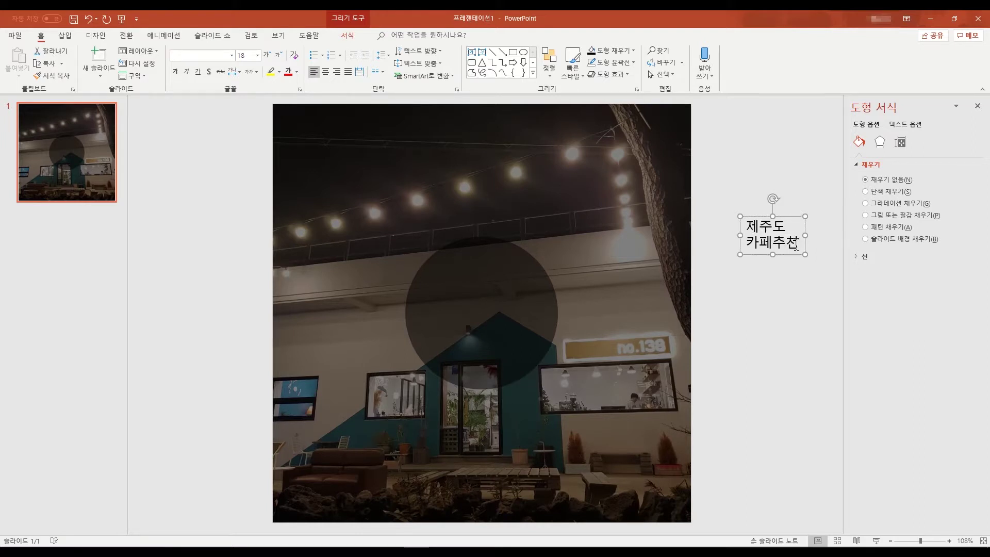
Step: Centre-align both lines of the 제주도 카페추천 text and set their font to 배달의민족 연성
{"action": "left_click", "coordinate": [796, 244]}
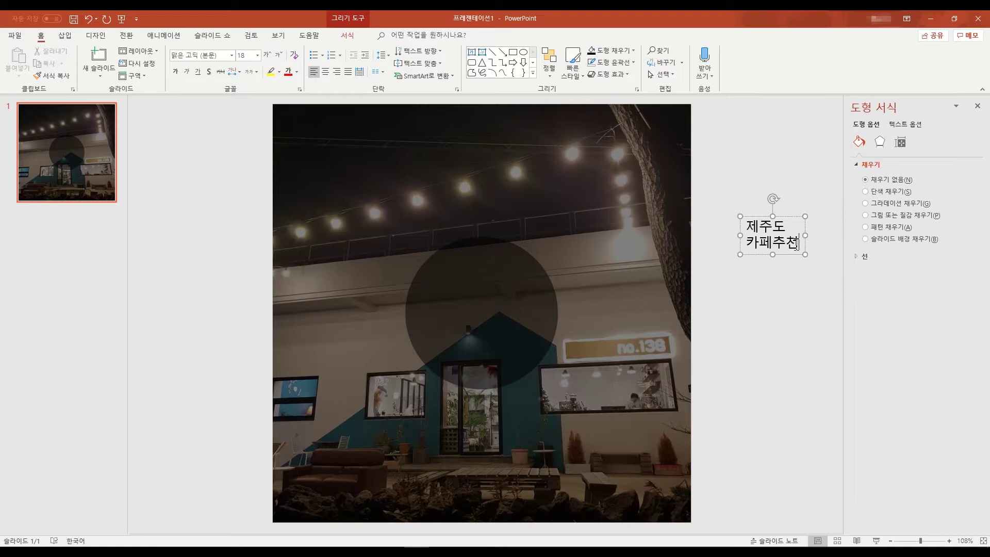
{"action": "left_click_drag", "start_coordinate": [796, 244], "coordinate": [736, 220]}
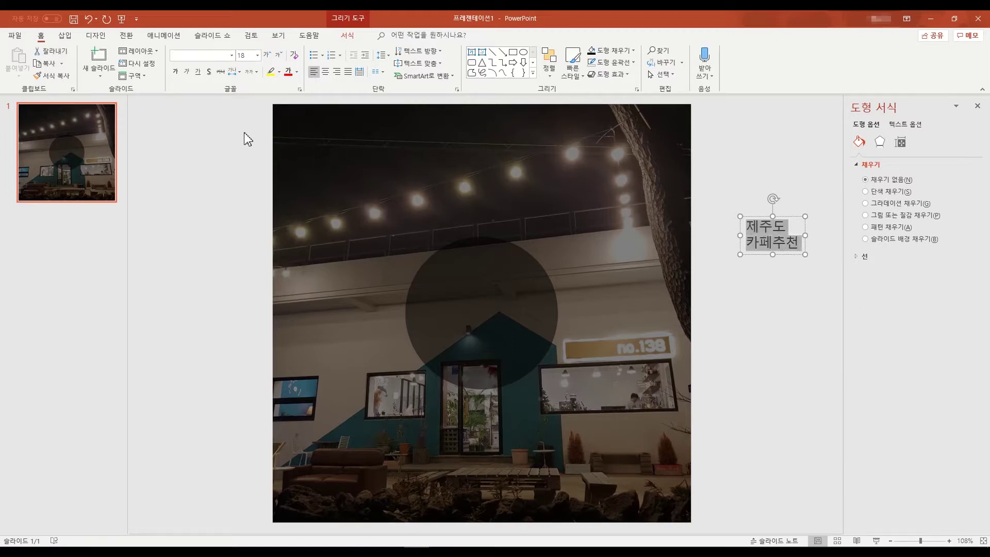
{"action": "left_click", "coordinate": [325, 72]}
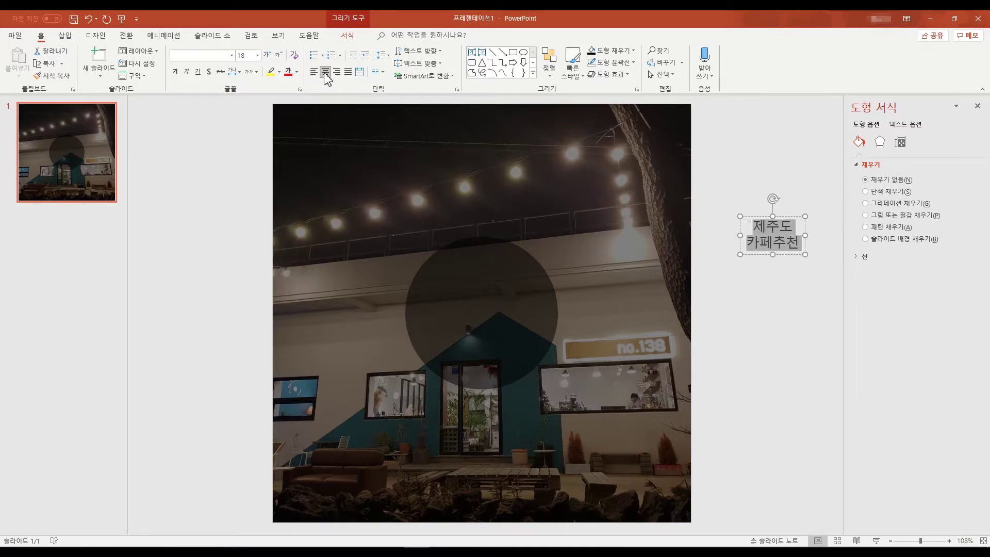
{"action": "left_click", "coordinate": [231, 57]}
{"action": "scroll", "coordinate": [313, 87], "scroll_direction": "down", "scroll_amount": 1}
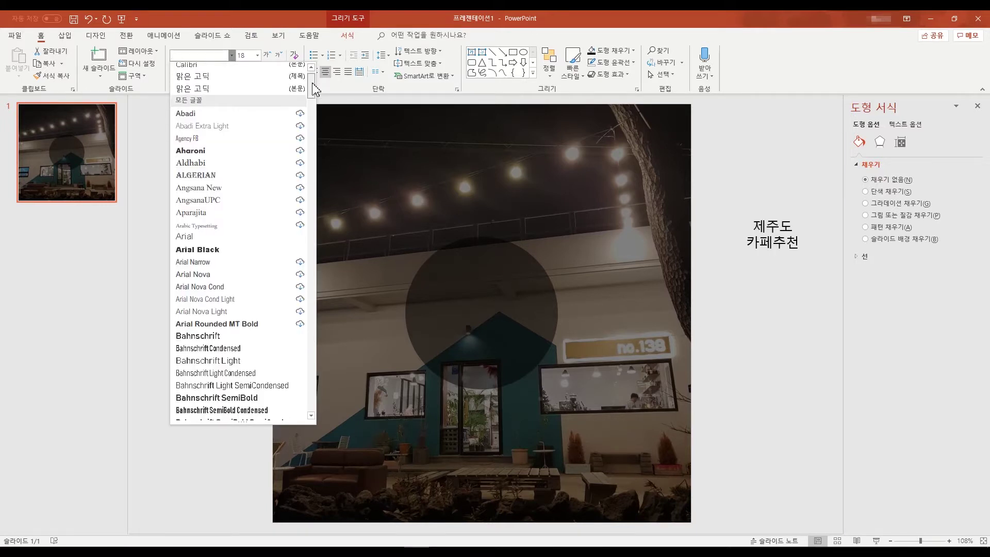
{"action": "left_click_drag", "start_coordinate": [313, 87], "coordinate": [311, 407]}
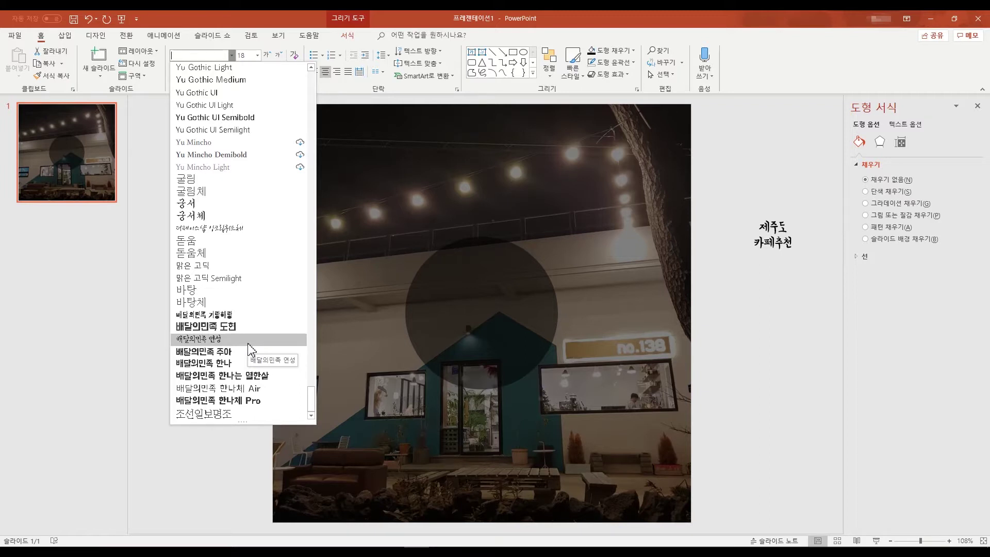
{"action": "left_click", "coordinate": [248, 343]}
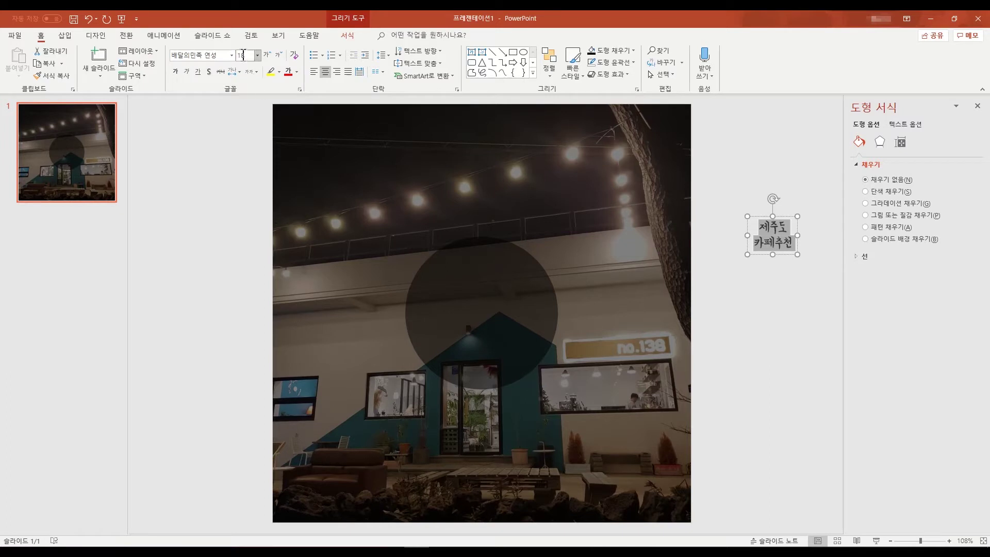
Step: Set the 제주도 카페추천 text to size 40 and colour it white
{"action": "type", "text": "40"}
{"action": "key", "text": "Return"}
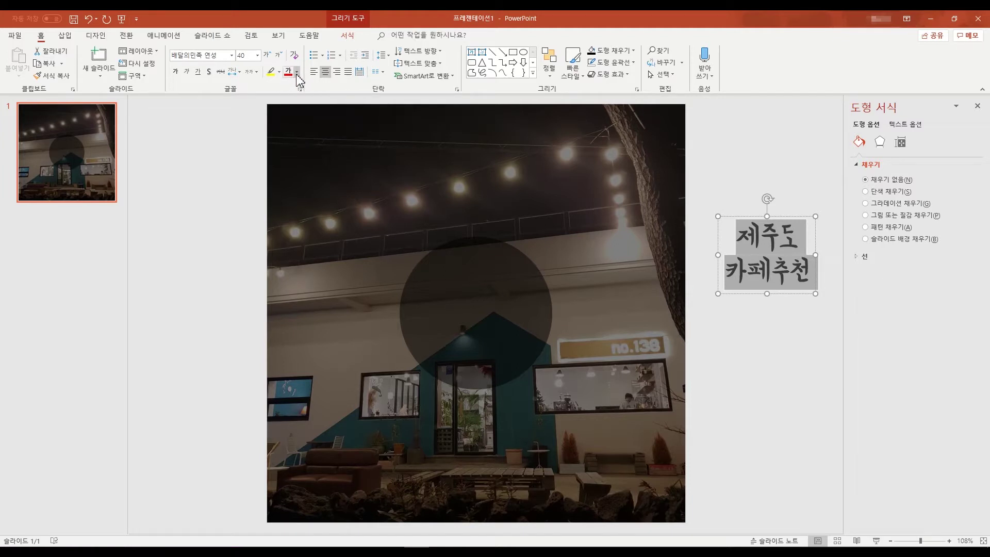
{"action": "left_click", "coordinate": [297, 72]}
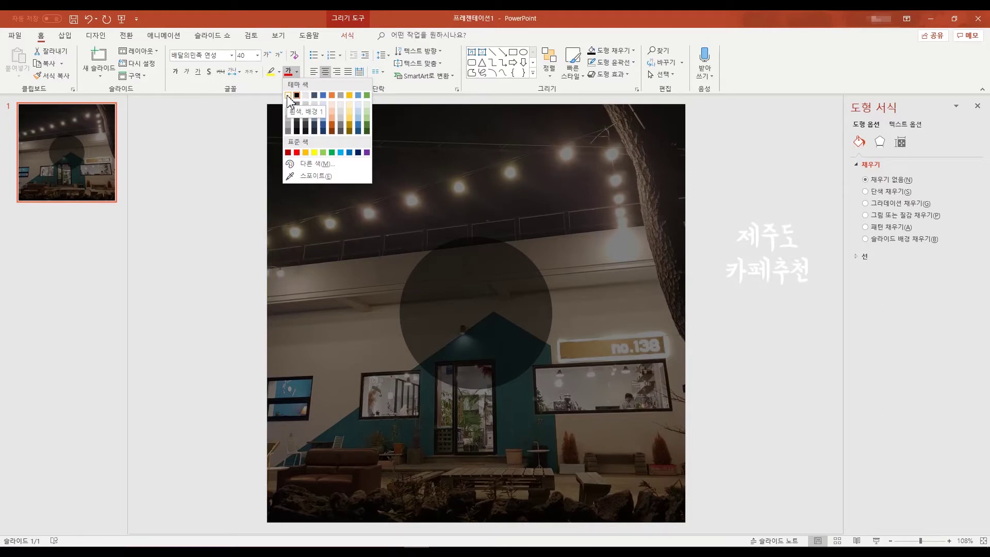
{"action": "left_click", "coordinate": [288, 96]}
{"action": "left_click", "coordinate": [648, 188]}
Step: Move the white title text box onto the upper half of the dark circle, centred horizontally
{"action": "left_click", "coordinate": [765, 234]}
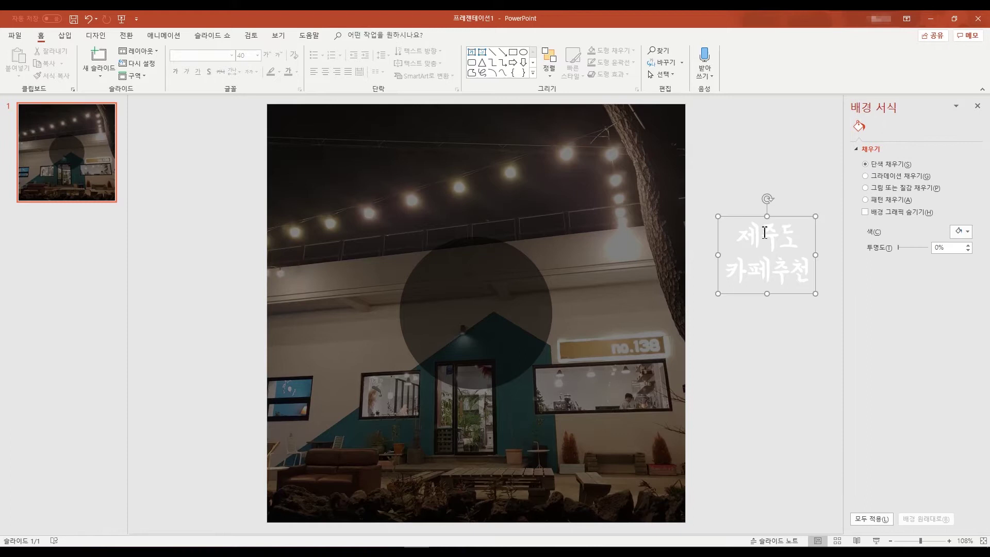
{"action": "left_click_drag", "start_coordinate": [781, 215], "coordinate": [488, 253]}
{"action": "left_click", "coordinate": [747, 281]}
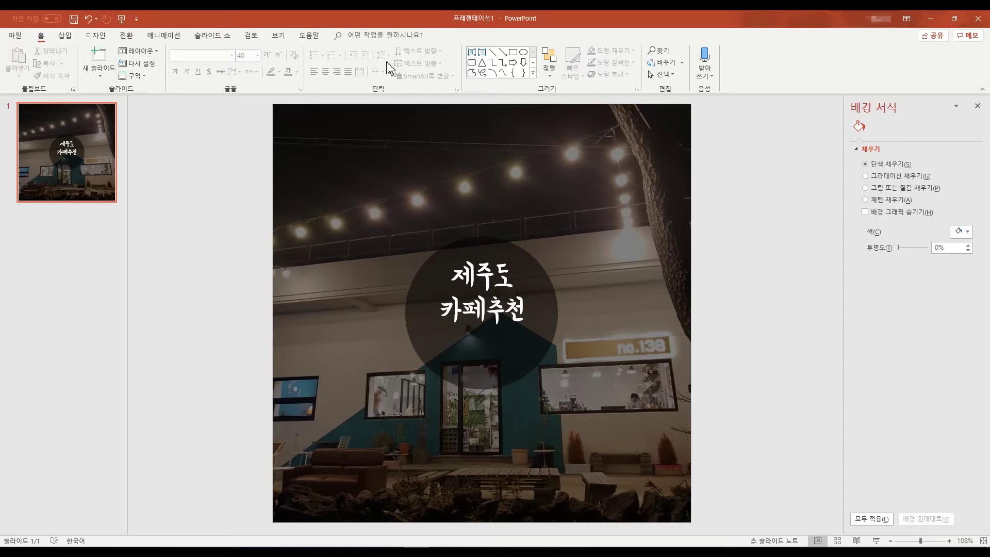
Step: Draw a straight horizontal line just below 카페추천, about as wide as that word, and colour it white
{"action": "left_click", "coordinate": [494, 54]}
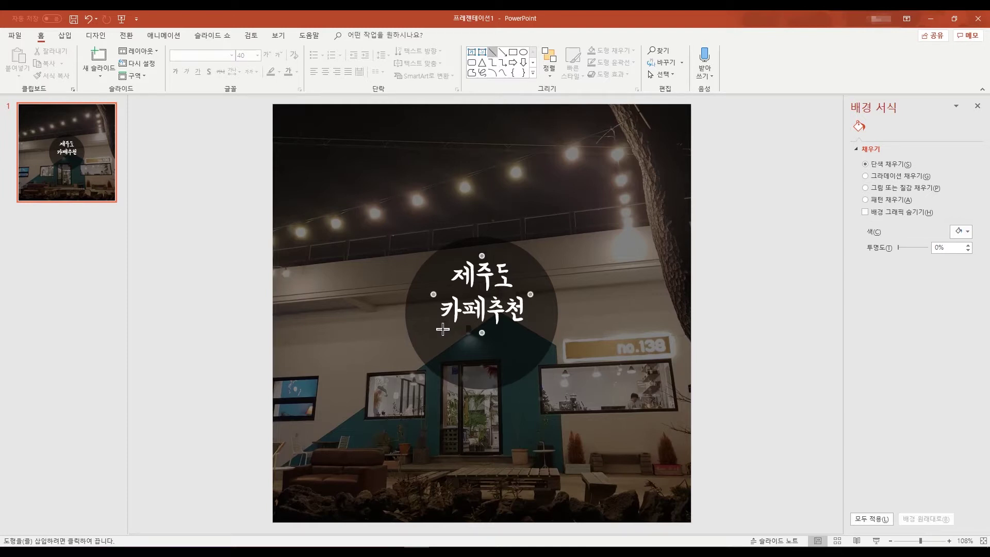
{"action": "left_click_drag", "start_coordinate": [442, 329], "coordinate": [523, 328]}
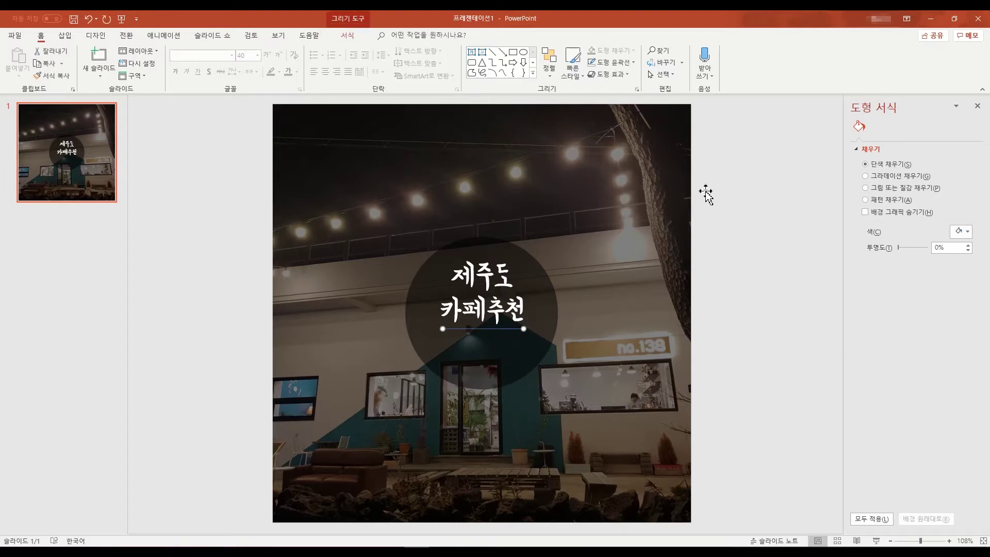
{"action": "left_click", "coordinate": [610, 65]}
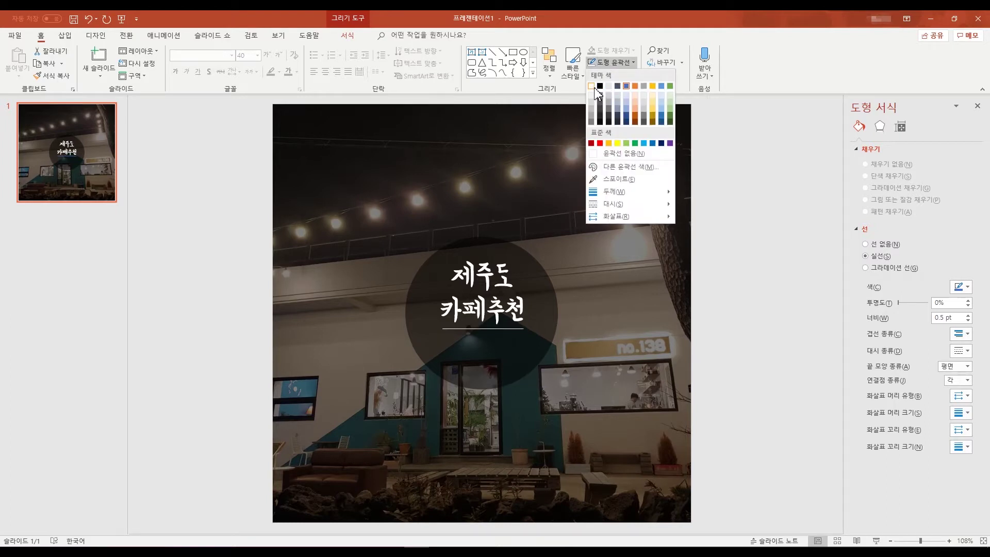
{"action": "left_click", "coordinate": [596, 92]}
Step: Set the thickness of the white line under the title to 2¼ pt
{"action": "left_click", "coordinate": [611, 63]}
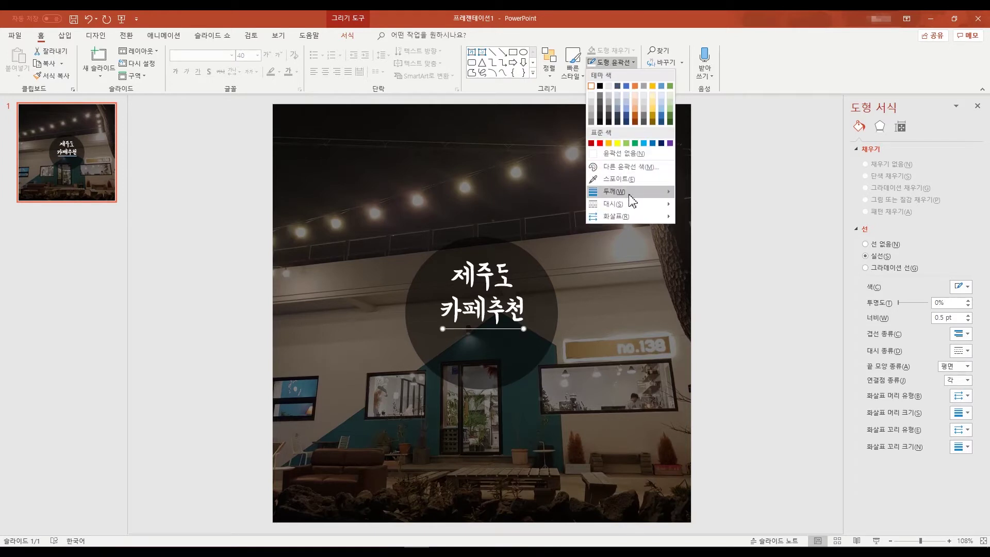
{"action": "mouse_move", "coordinate": [629, 195]}
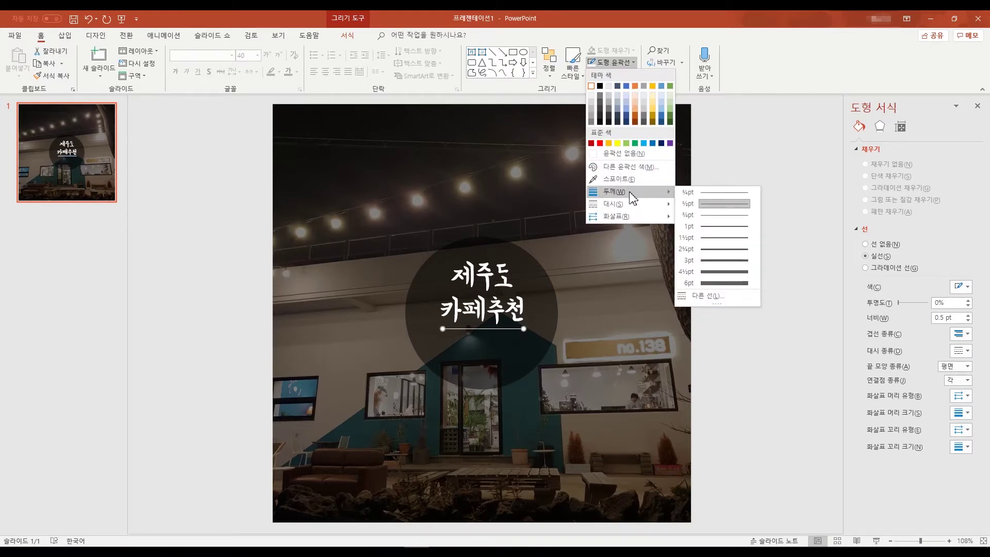
{"action": "left_click", "coordinate": [711, 251]}
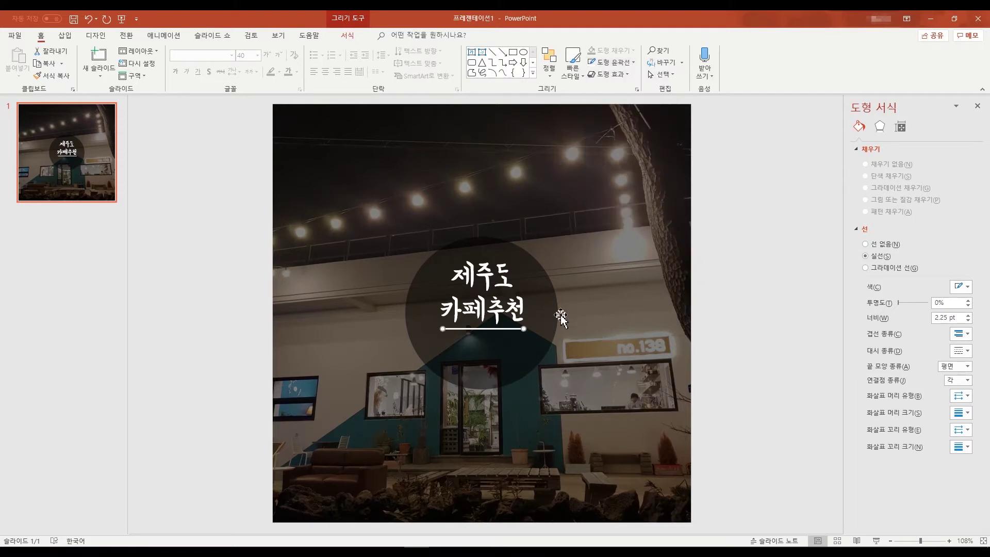
Step: Fine-tune the vertical position of the white line so it sits with a small gap beneath 카페추천
{"action": "left_click_drag", "start_coordinate": [501, 329], "coordinate": [501, 332]}
{"action": "left_click", "coordinate": [787, 336]}
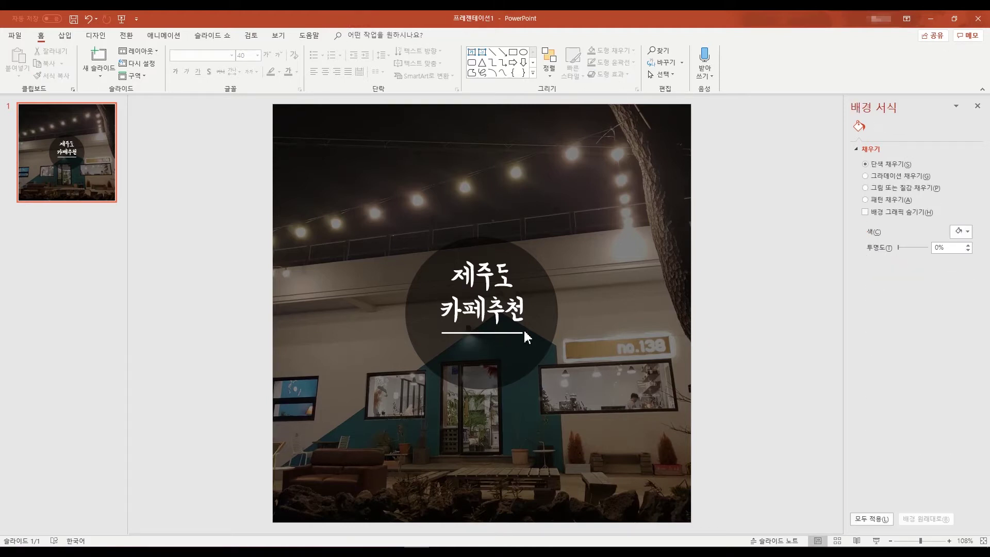
{"action": "left_click", "coordinate": [512, 333]}
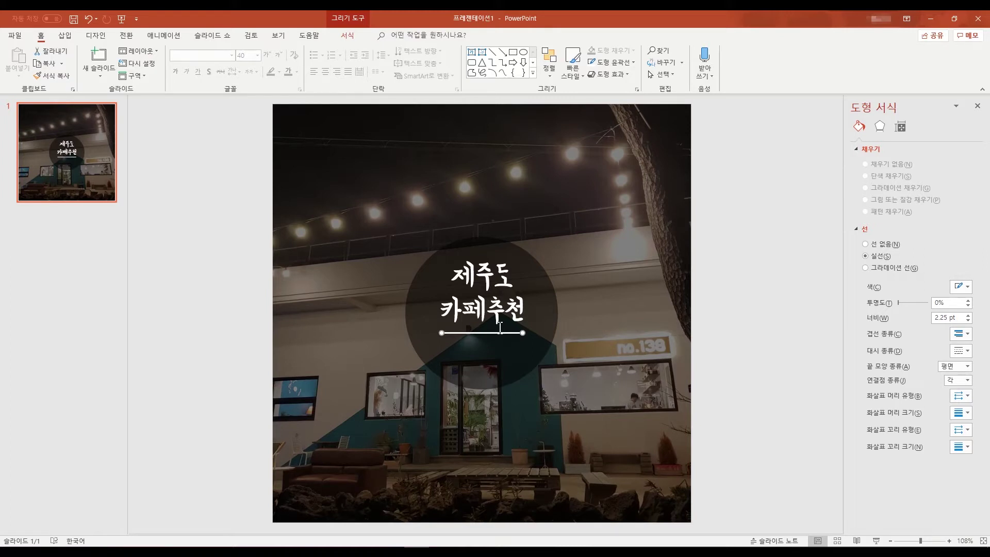
{"action": "key", "text": "ctrl+Up"}
{"action": "key", "text": "ctrl+Up"}
{"action": "key", "text": "ctrl+Up"}
{"action": "key", "text": "ctrl+Up"}
{"action": "key", "text": "ctrl+Down"}
{"action": "key", "text": "ctrl+Down"}
{"action": "key", "text": "ctrl+Up"}
{"action": "key", "text": "ctrl+Up"}
{"action": "key", "text": "ctrl+Up"}
{"action": "key", "text": "ctrl+Up"}
{"action": "key", "text": "ctrl+Up"}
{"action": "key", "text": "ctrl+Down"}
{"action": "key", "text": "ctrl+Down"}
{"action": "key", "text": "ctrl+Down"}
{"action": "key", "text": "ctrl+Down"}
{"action": "key", "text": "ctrl+Up"}
{"action": "key", "text": "ctrl+Up"}
{"action": "left_click", "coordinate": [763, 336]}
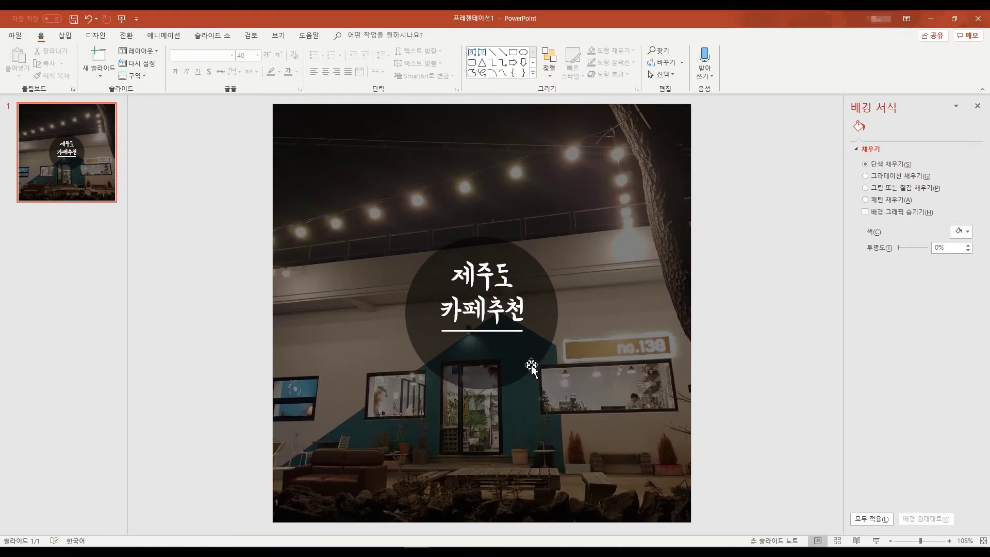
Step: Add a second text box beside the slide reading "no.138", all in lowercase
{"action": "left_click", "coordinate": [61, 37]}
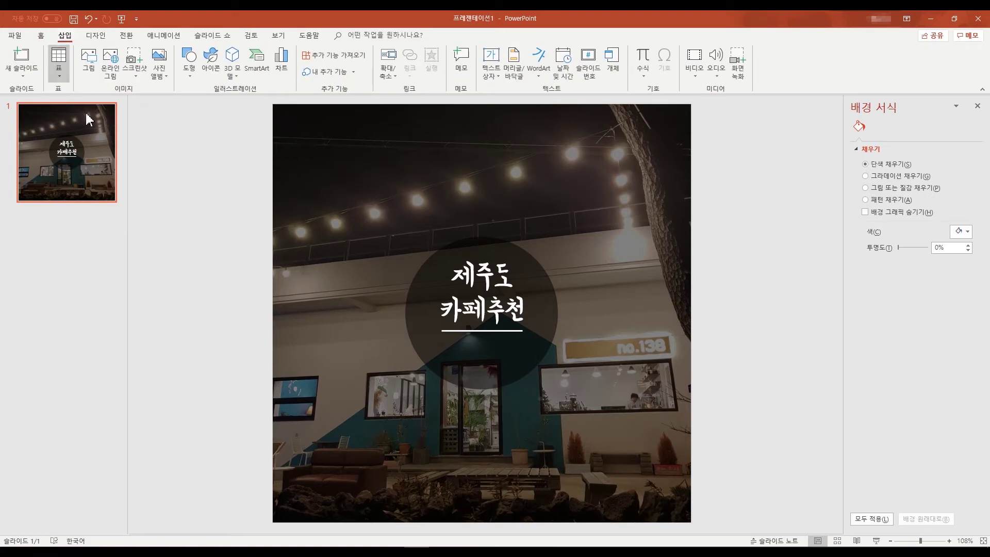
{"action": "left_click", "coordinate": [487, 57]}
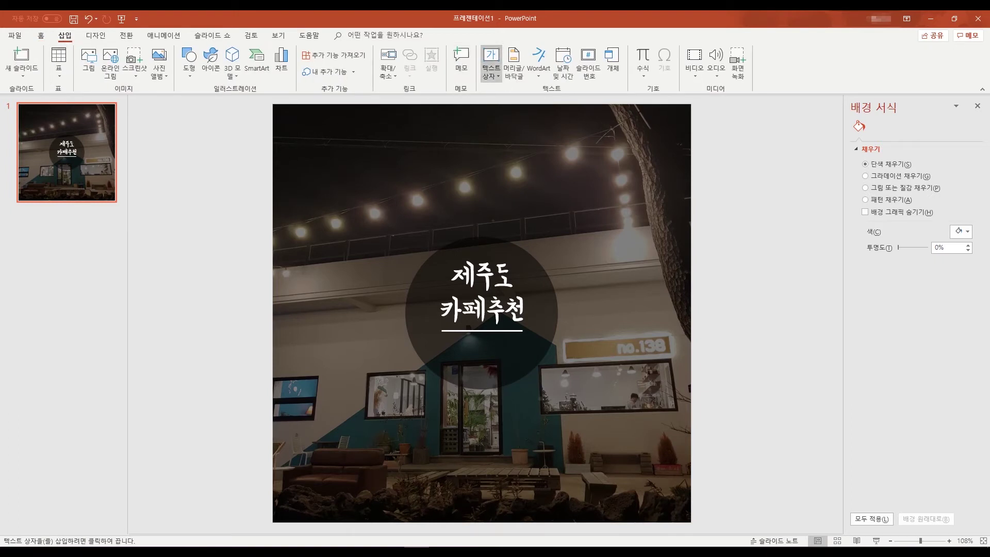
{"action": "left_click", "coordinate": [719, 242]}
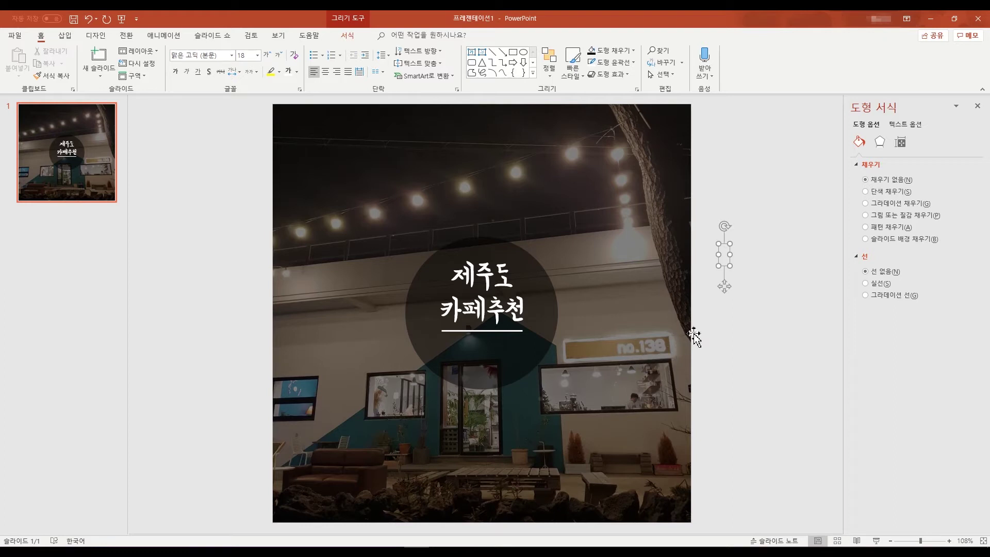
{"action": "type", "text": "ㅜㅐ"}
{"action": "key", "text": "BackSpace"}
{"action": "key", "text": "BackSpace"}
{"action": "key", "text": "Hangul"}
{"action": "type", "text": "no.138"}
{"action": "key", "text": "Left"}
{"action": "key", "text": "Left"}
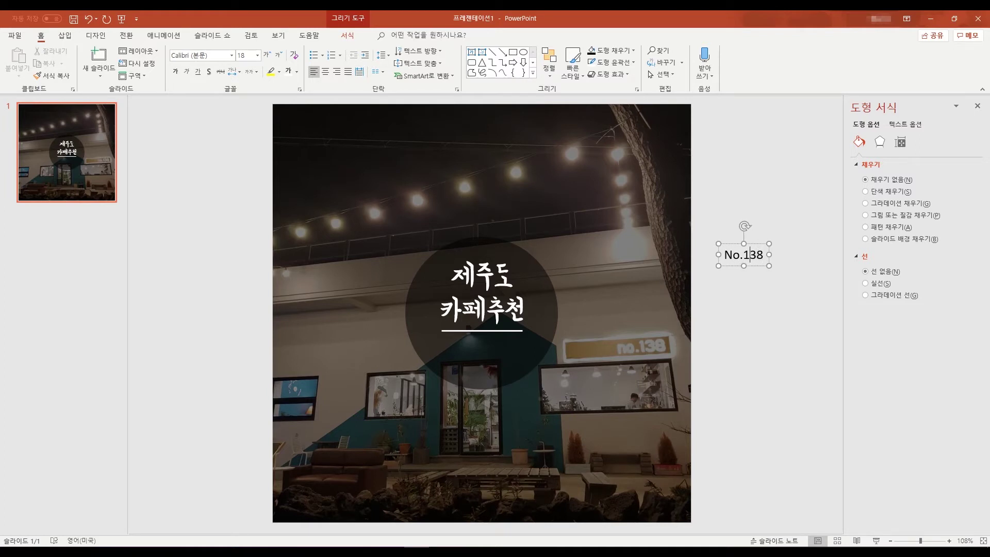
{"action": "key", "text": "Home"}
{"action": "key", "text": "shift+F3"}
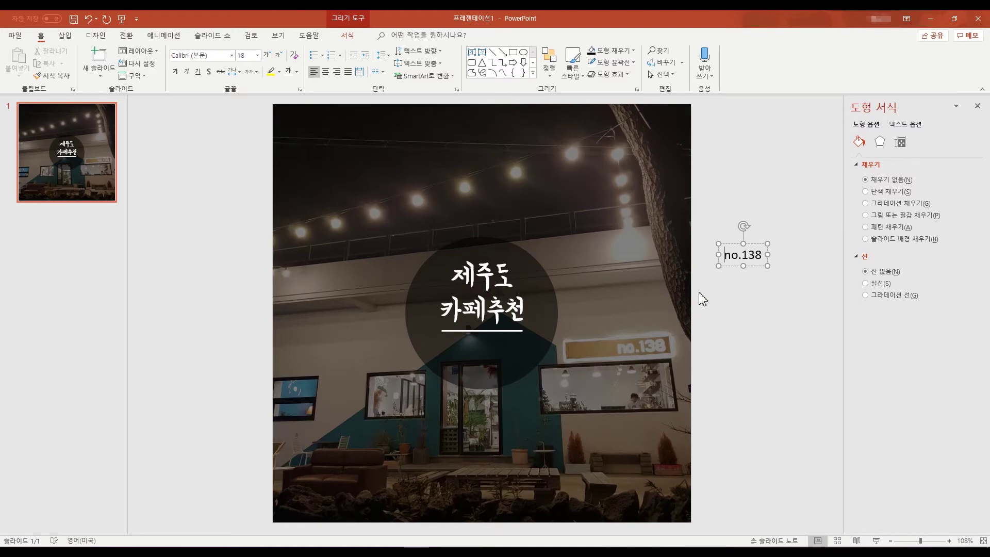
Step: Set the no.138 text's font to the heading font 맑은 고딕 and colour it white
{"action": "double_click", "coordinate": [727, 254]}
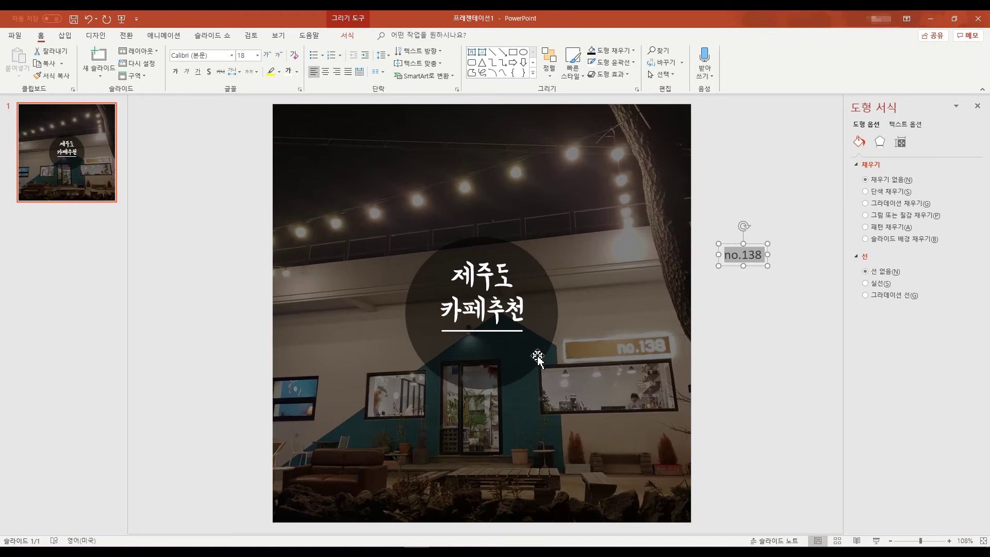
{"action": "left_click", "coordinate": [232, 55]}
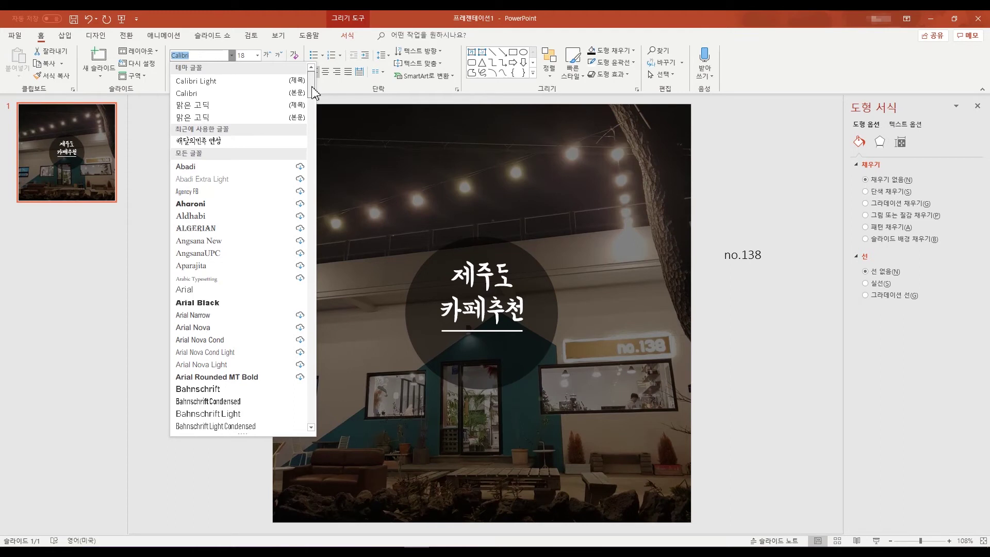
{"action": "left_click", "coordinate": [243, 106]}
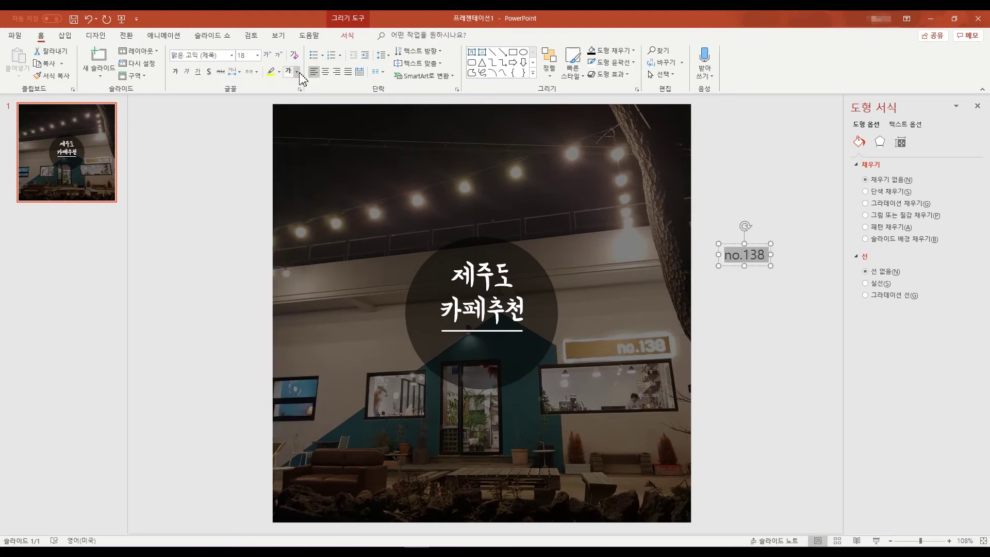
{"action": "left_click", "coordinate": [298, 72]}
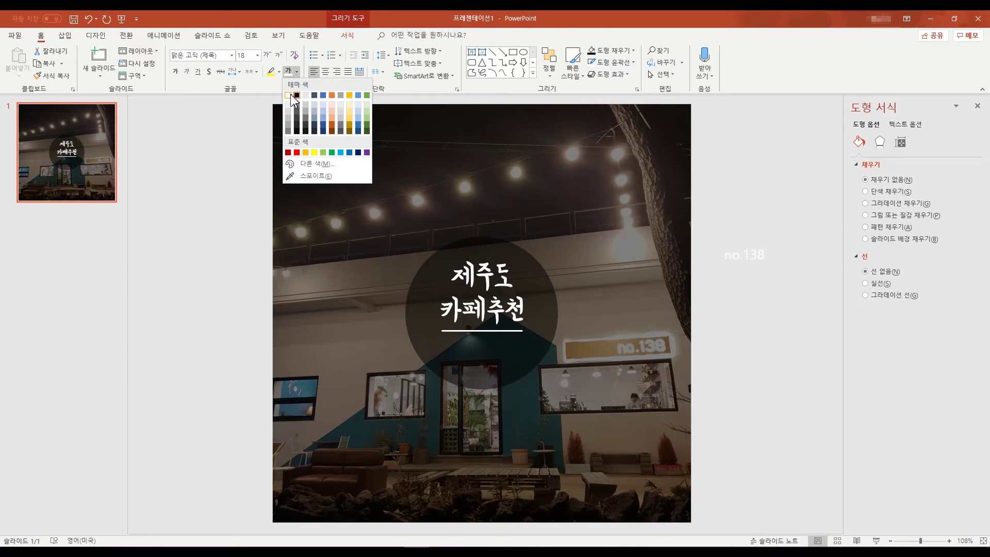
{"action": "left_click", "coordinate": [293, 96]}
Step: Set the font size of the no.138 text to 25 and select its text box
{"action": "left_click", "coordinate": [251, 57]}
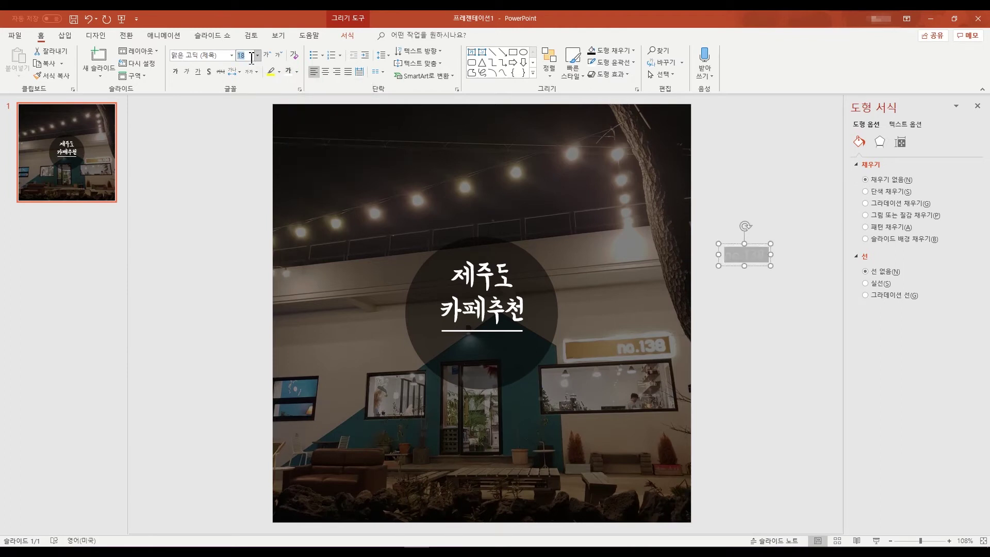
{"action": "type", "text": "25"}
{"action": "key", "text": "Return"}
{"action": "left_click", "coordinate": [761, 173]}
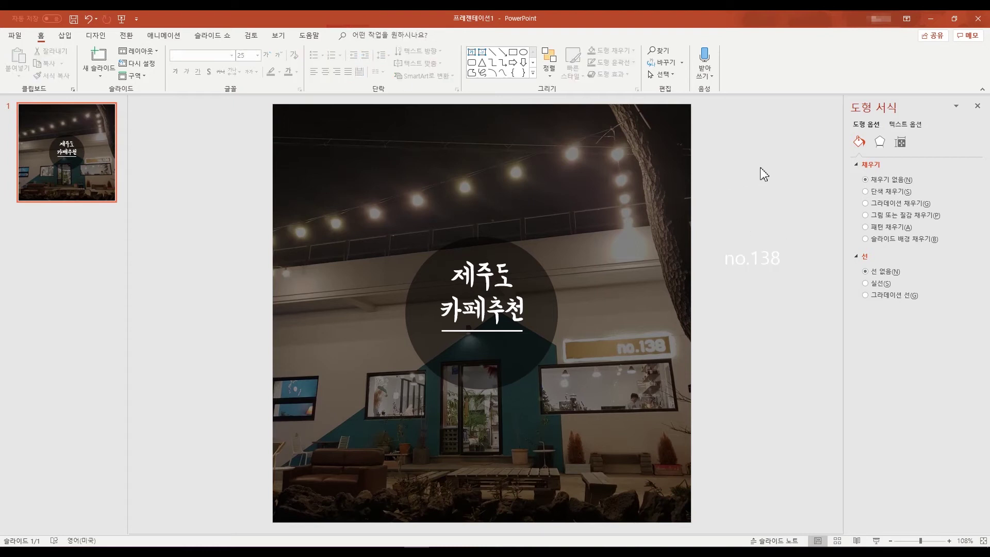
{"action": "left_click", "coordinate": [770, 250]}
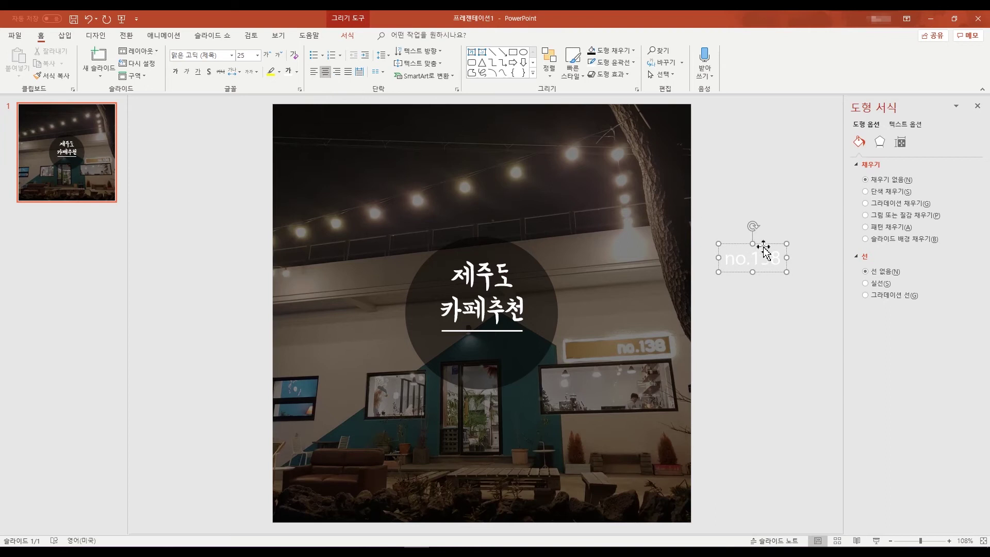
Step: Move the no.138 text box into the dark circle, centred just beneath the white line
{"action": "left_click_drag", "start_coordinate": [767, 244], "coordinate": [495, 330]}
{"action": "left_click", "coordinate": [772, 312]}
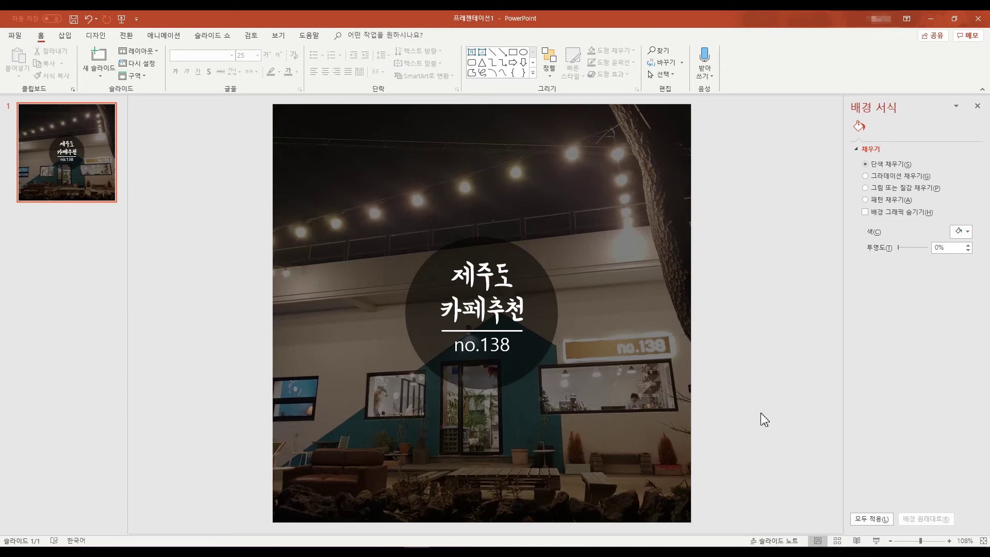
Step: Save all the slide's objects together as a PNG picture named 제주도카페추천 대문이미지 in the desktop folder 파워포인트 그림
{"action": "left_click_drag", "start_coordinate": [721, 531], "coordinate": [226, 96]}
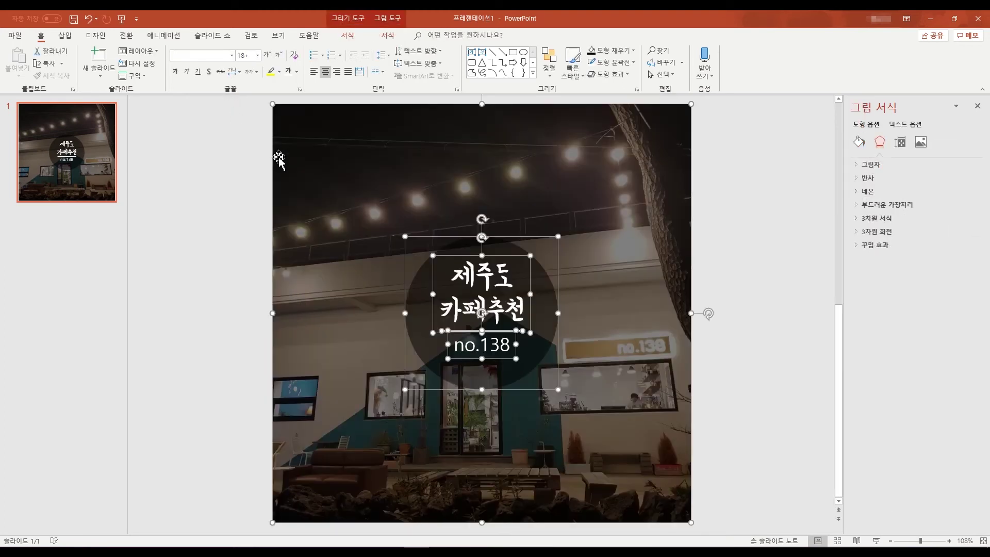
{"action": "right_click", "coordinate": [502, 209]}
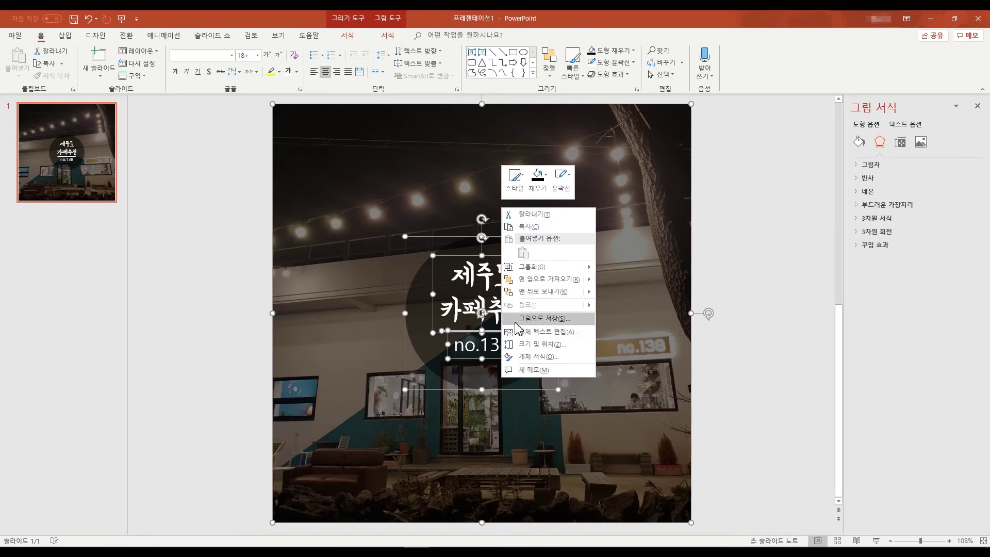
{"action": "left_click", "coordinate": [543, 318]}
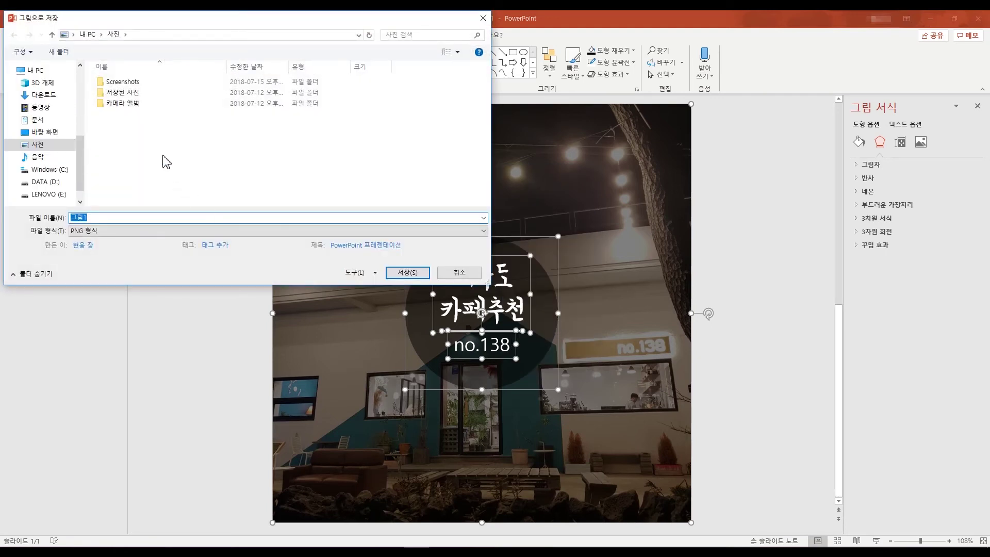
{"action": "scroll", "coordinate": [64, 94], "scroll_direction": "up", "scroll_amount": 3}
{"action": "scroll", "coordinate": [57, 94], "scroll_direction": "up", "scroll_amount": 2}
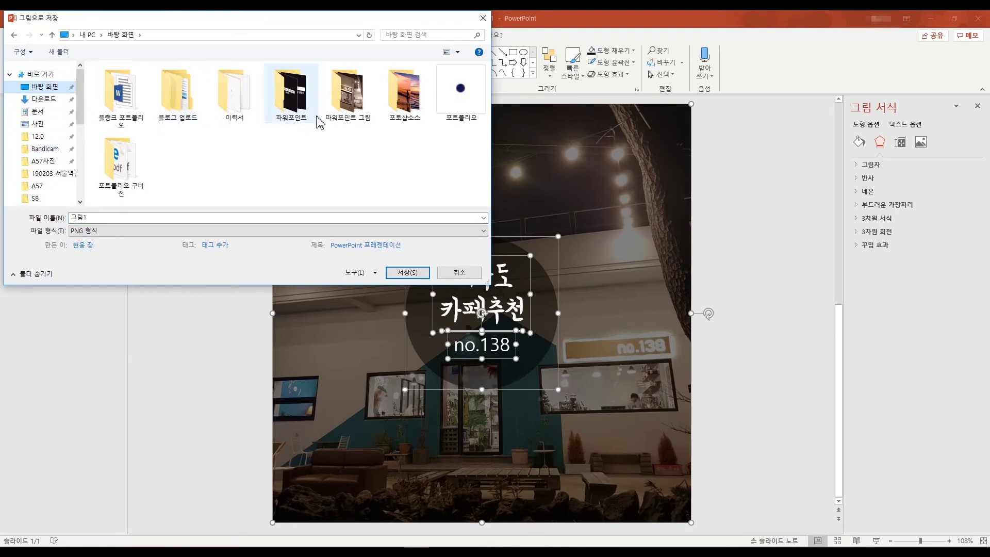
{"action": "double_click", "coordinate": [340, 122]}
{"action": "double_click", "coordinate": [108, 216]}
{"action": "key", "text": "BackSpace"}
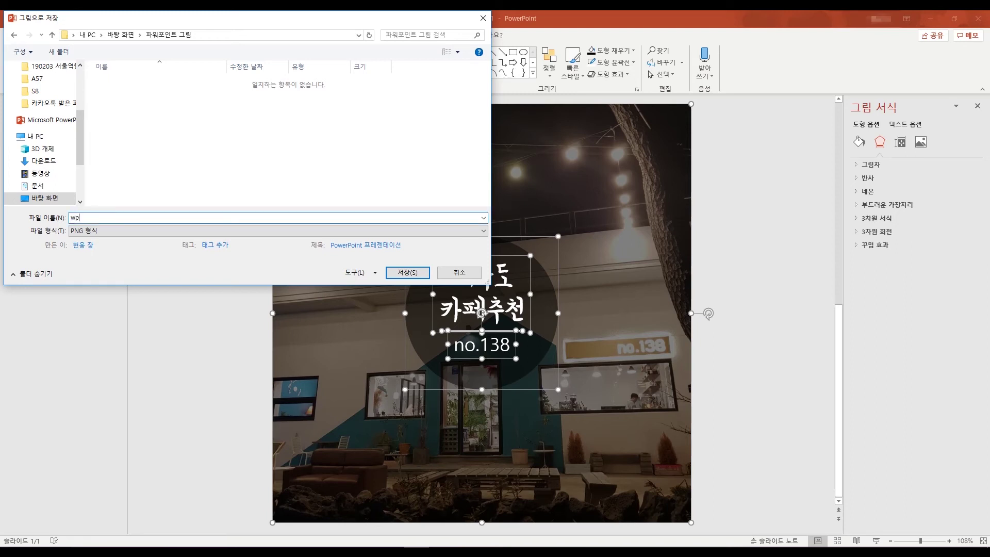
{"action": "type", "text": "제주도카페추천 대문ㅇ이미지"}
{"action": "key", "text": "Return"}
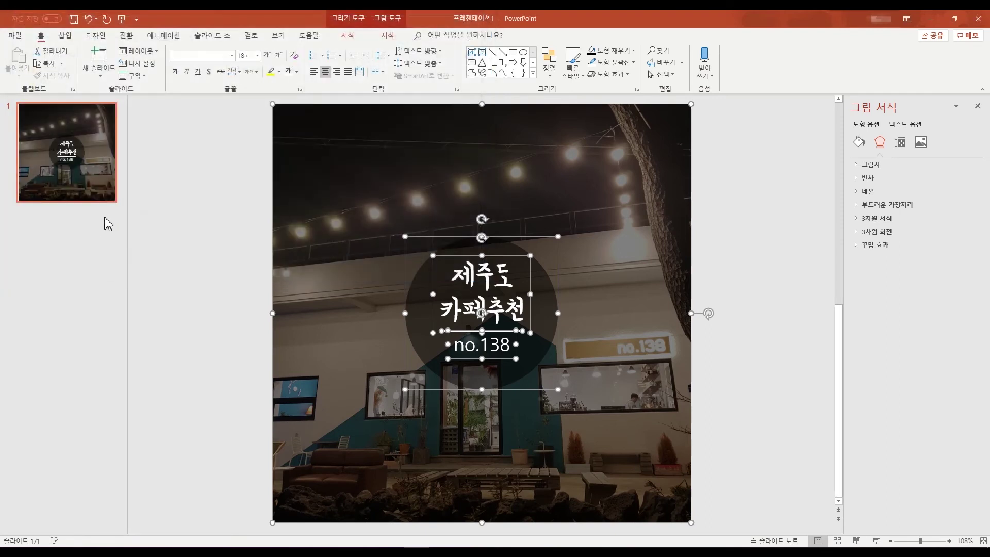
{"action": "left_click", "coordinate": [108, 224]}
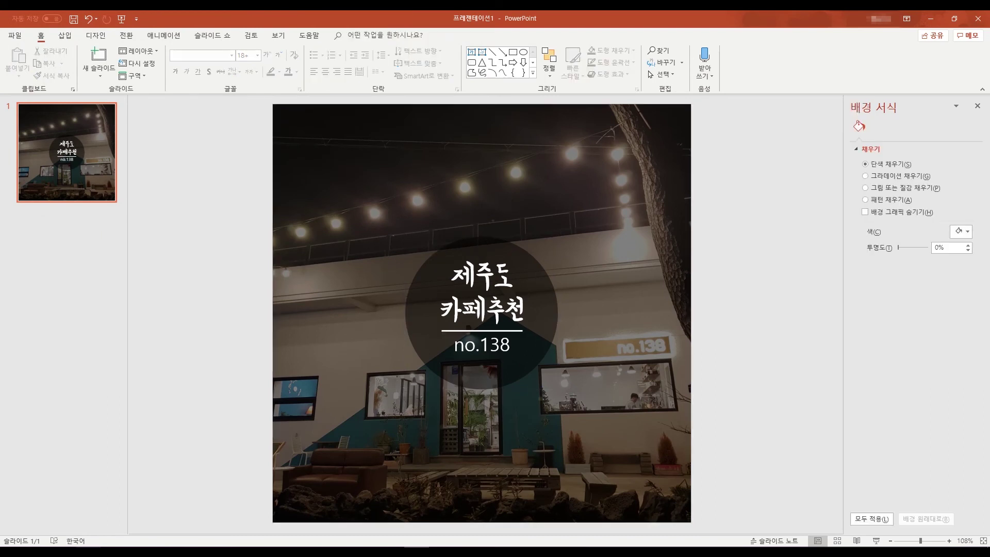
Step: Switch to the 파워포인트 그림 folder in File Explorer and open the 제주도카페추천 대문이미지 picture to check the exported design
{"action": "left_click", "coordinate": [88, 551]}
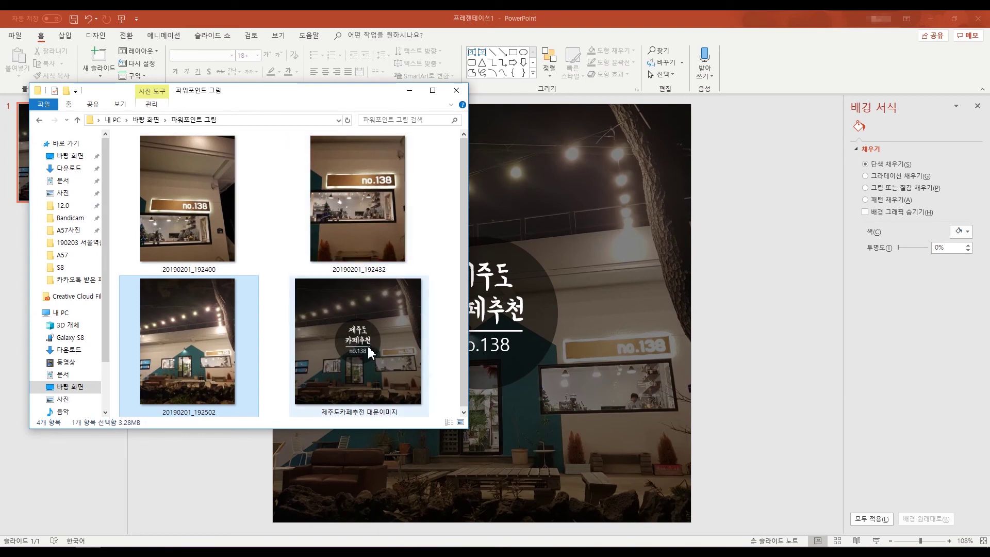
{"action": "double_click", "coordinate": [330, 356]}
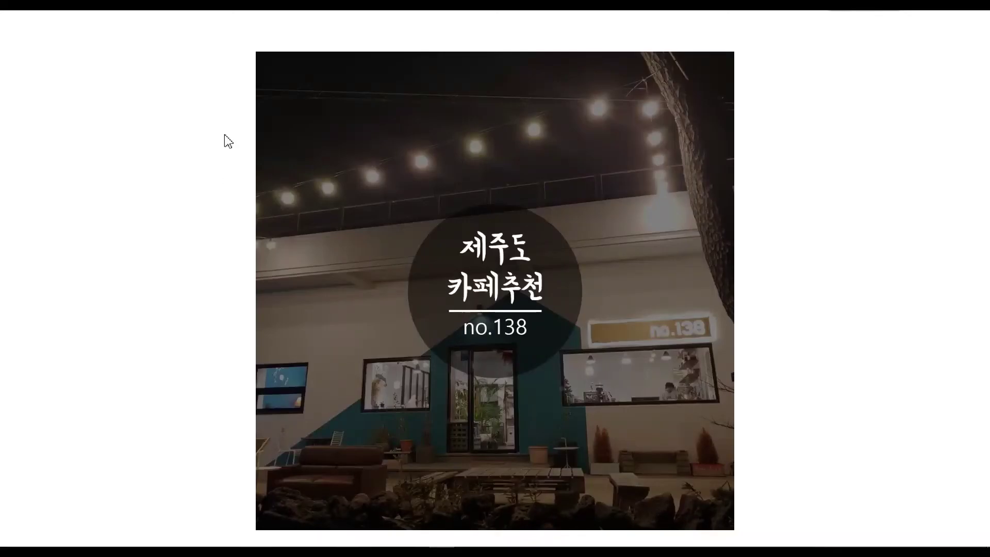